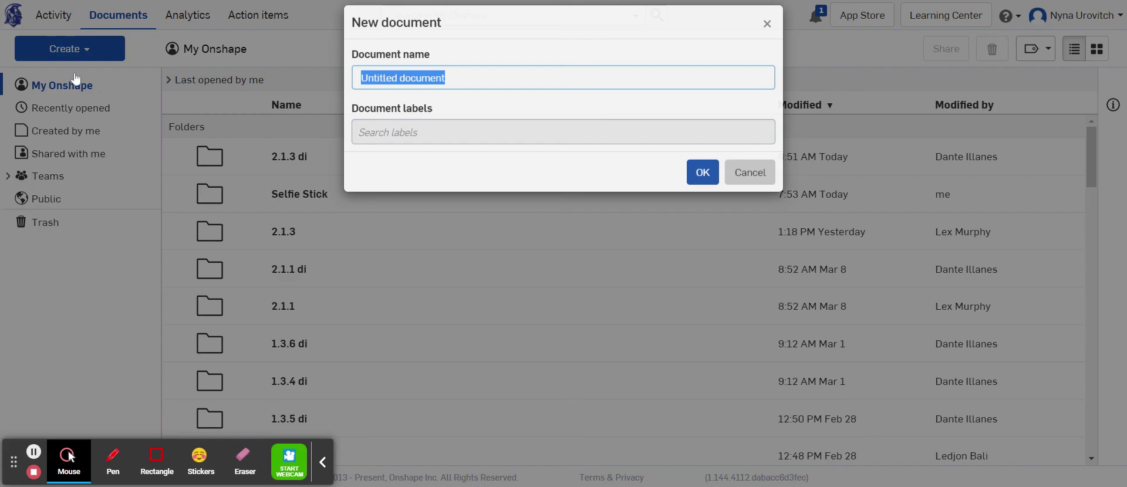
# - Name the new document 'Slidermate' and create it
pyautogui.press('BackSpace')
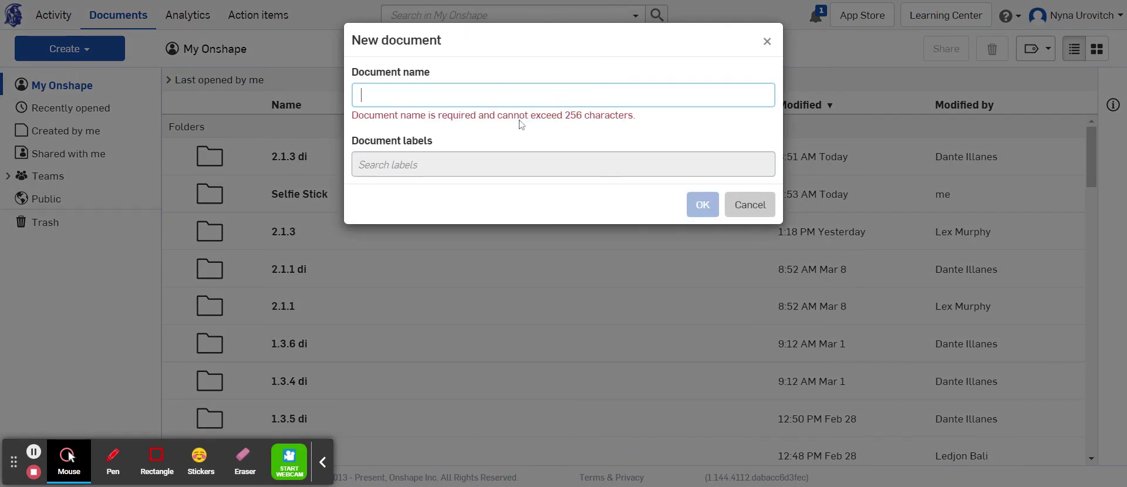
pyautogui.write('Slidermate')
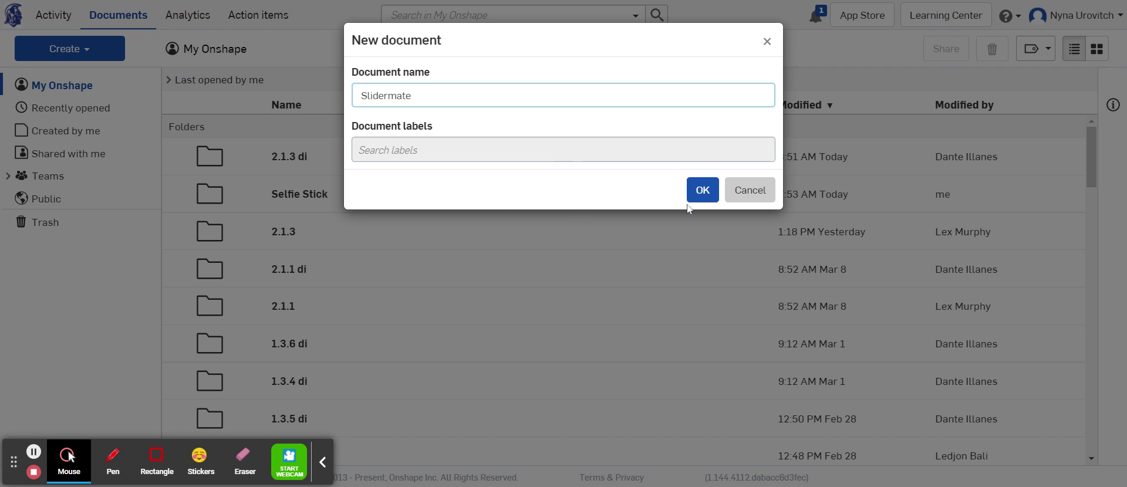
pyautogui.click(703, 190)
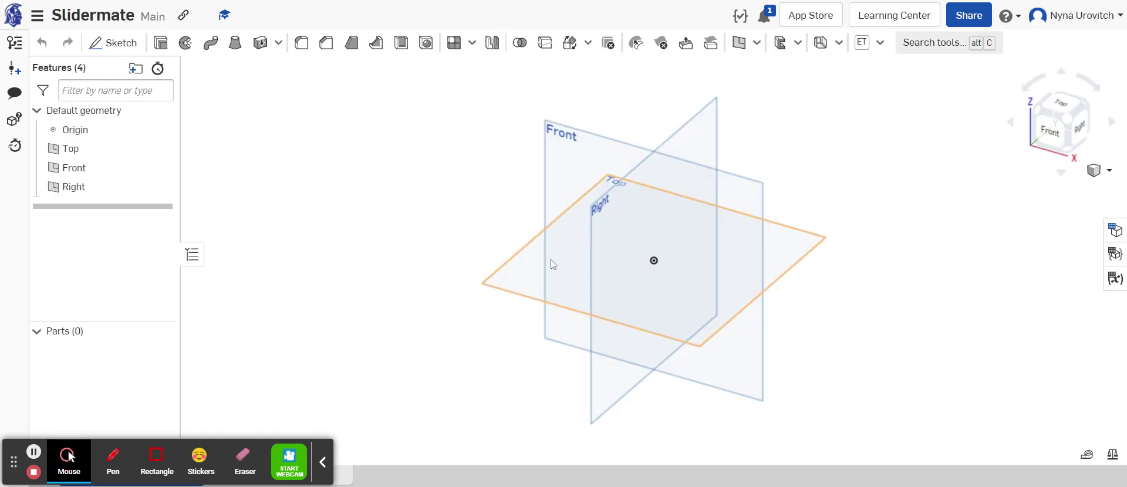
# - Sketch a center-point rectangle on the Top plane, centred on the origin
pyautogui.click(531, 272)
pyautogui.click(1056, 106)
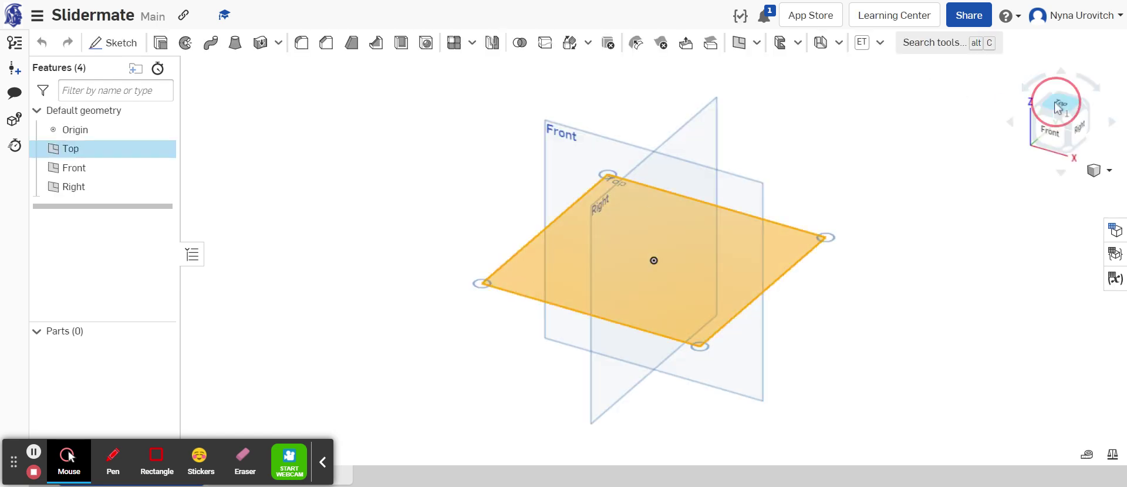
pyautogui.click(113, 43)
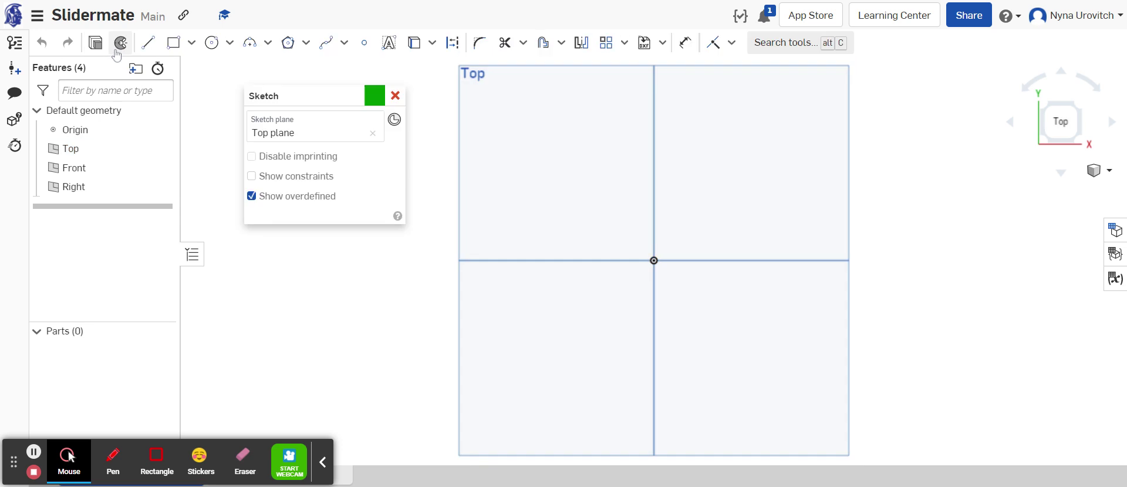
pyautogui.click(191, 43)
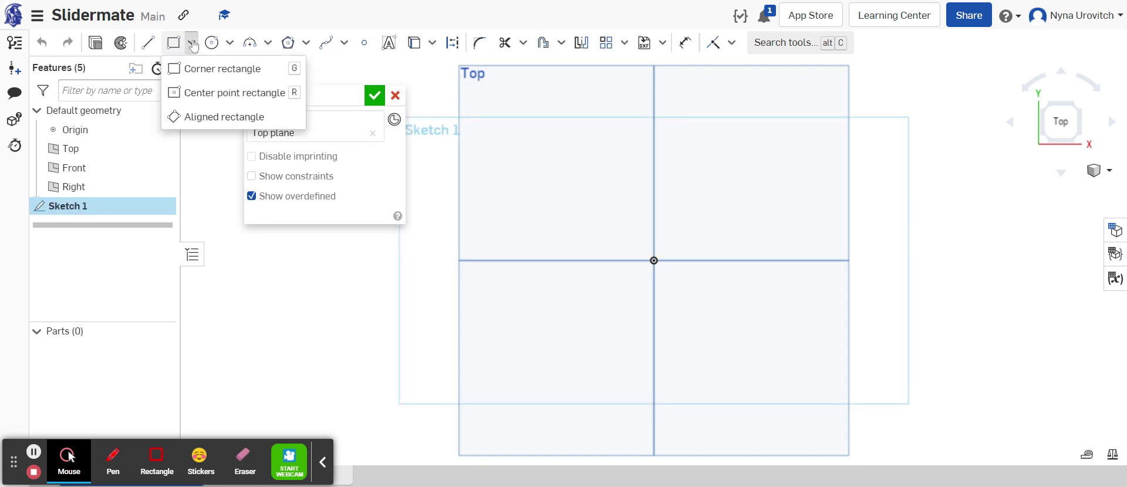
pyautogui.click(229, 92)
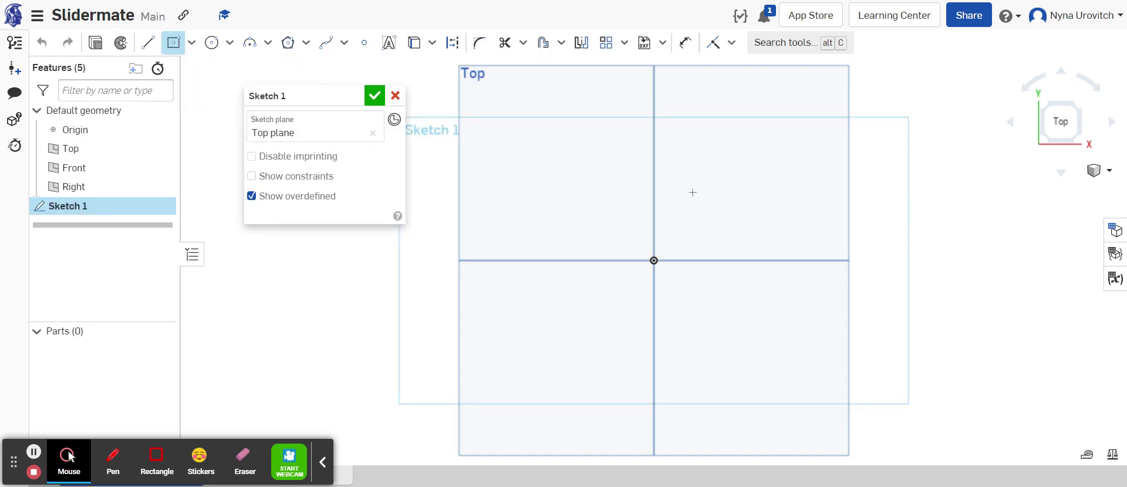
pyautogui.click(654, 261)
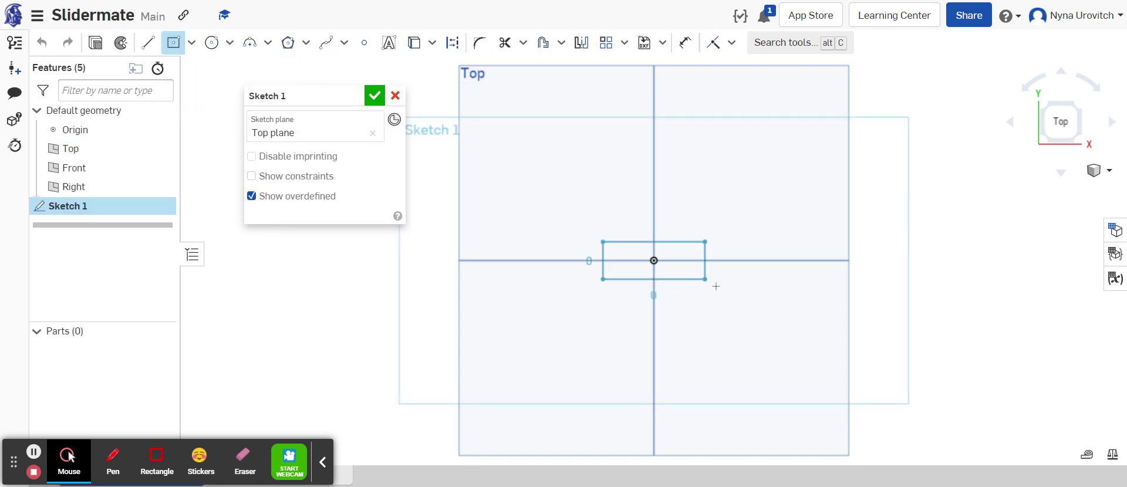
pyautogui.click(759, 312)
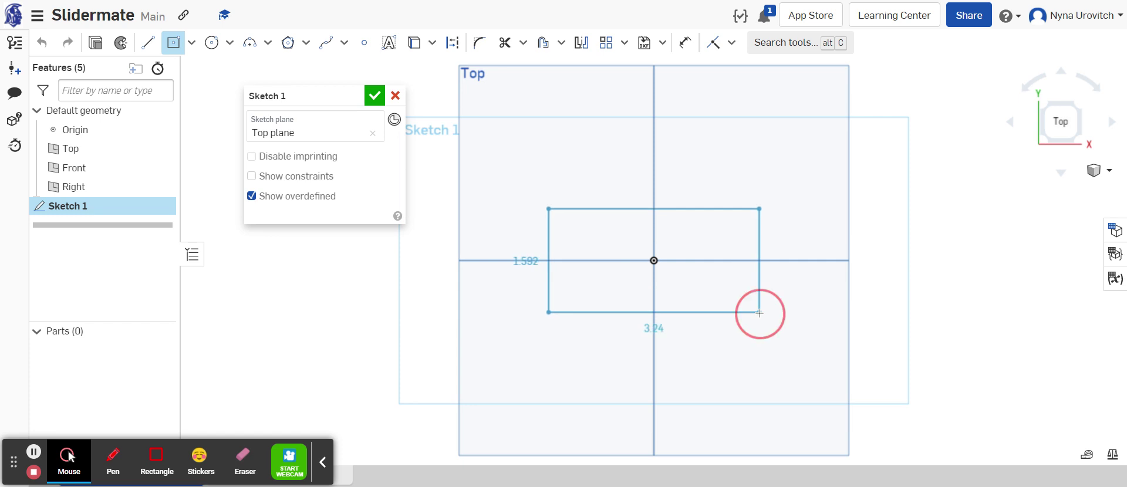
# - Dimension the rectangle 3 in wide and 2 in tall
pyautogui.click(684, 42)
pyautogui.click(696, 209)
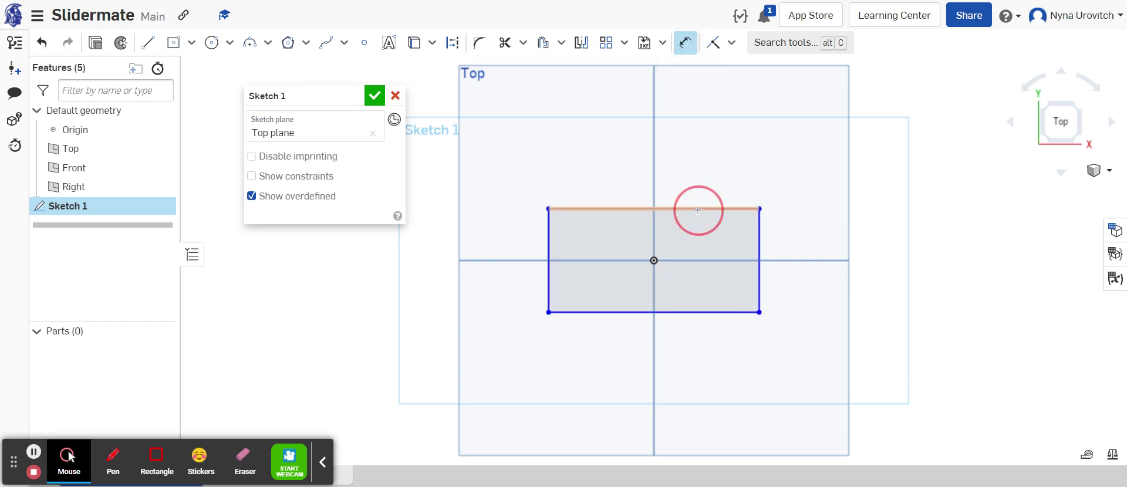
pyautogui.click(679, 156)
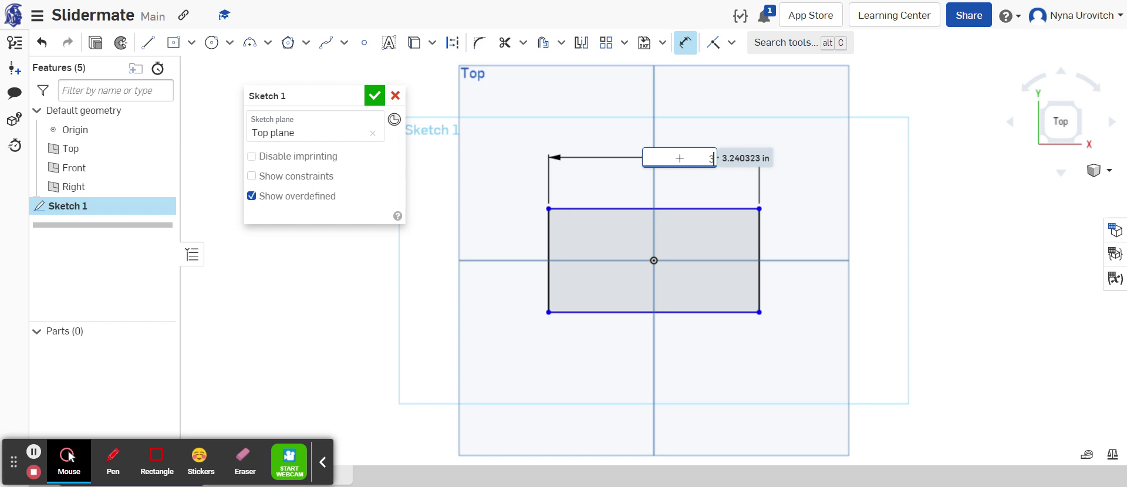
pyautogui.press('Return')
pyautogui.click(752, 239)
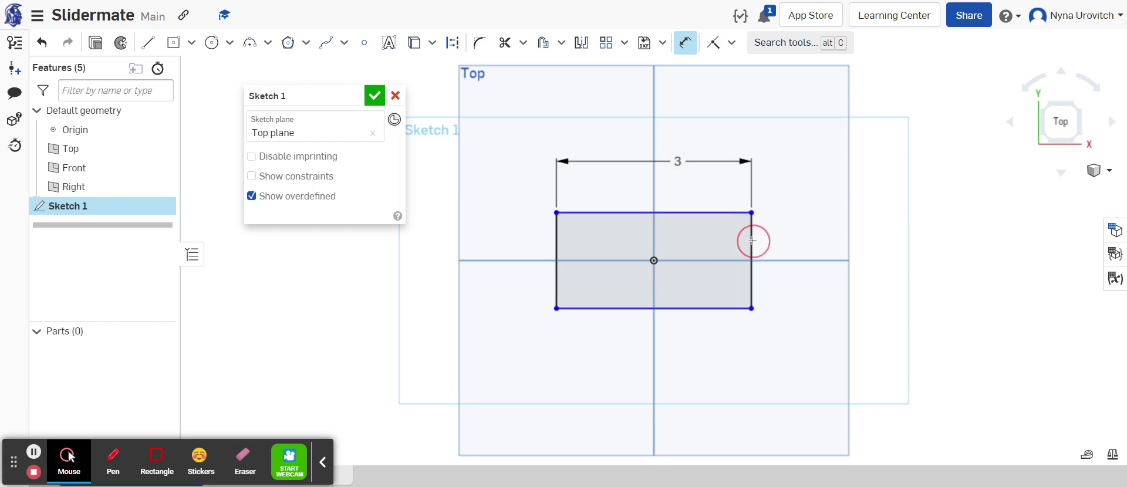
pyautogui.click(795, 237)
pyautogui.write('3')
pyautogui.press('Return')
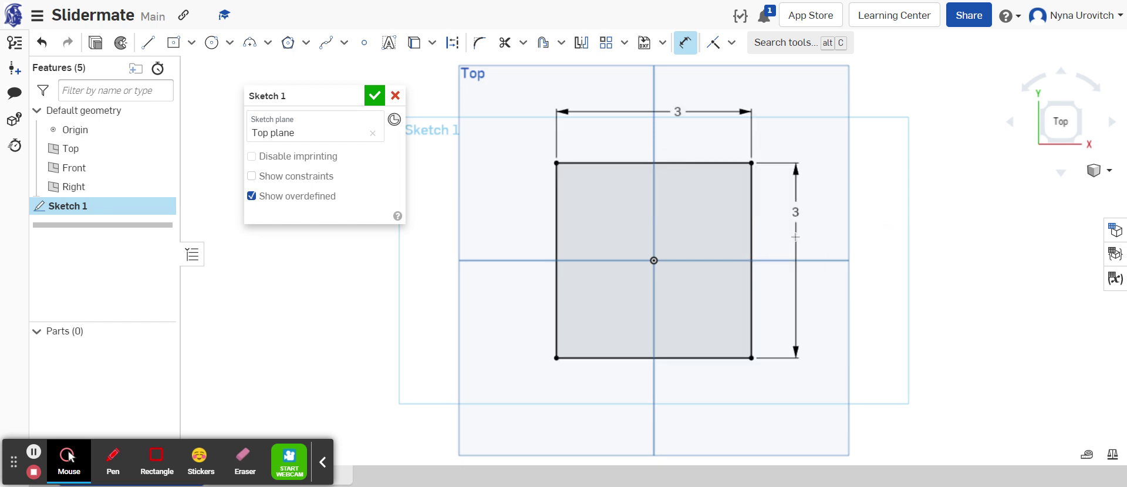
pyautogui.doubleClick(794, 220)
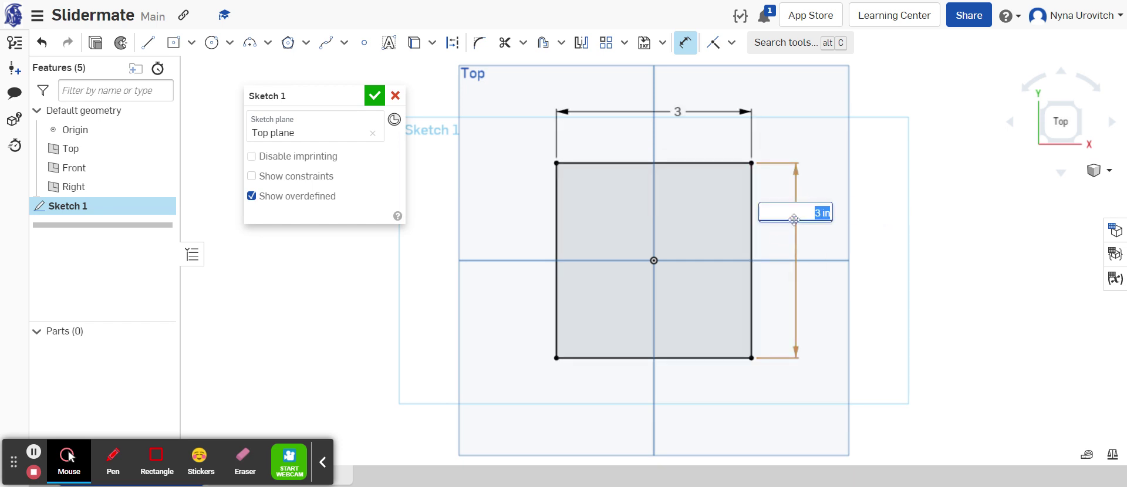
pyautogui.write('2')
pyautogui.press('Return')
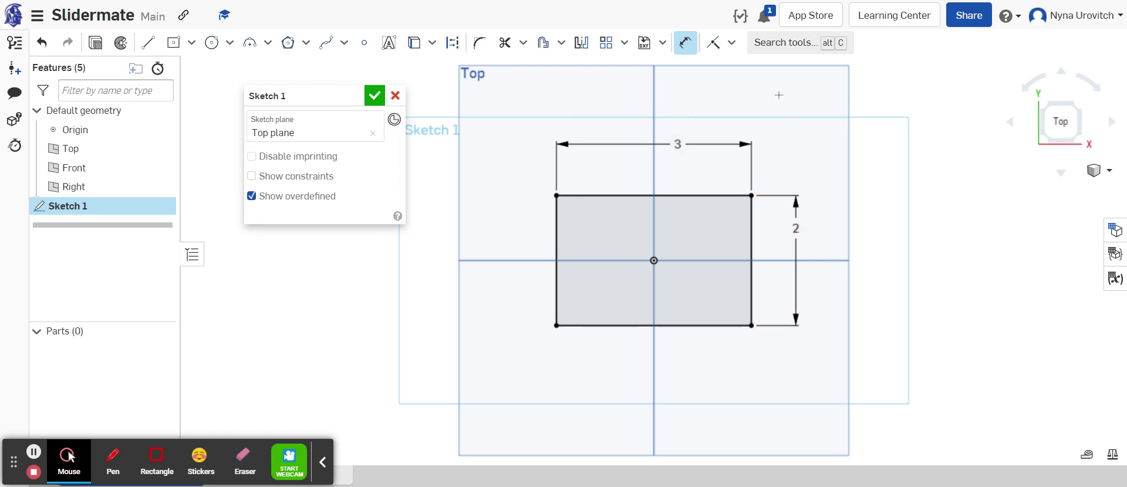
# - Extrude the rectangle 1 in into a block and check it in isometric view
pyautogui.hotkey('shift', 'e')
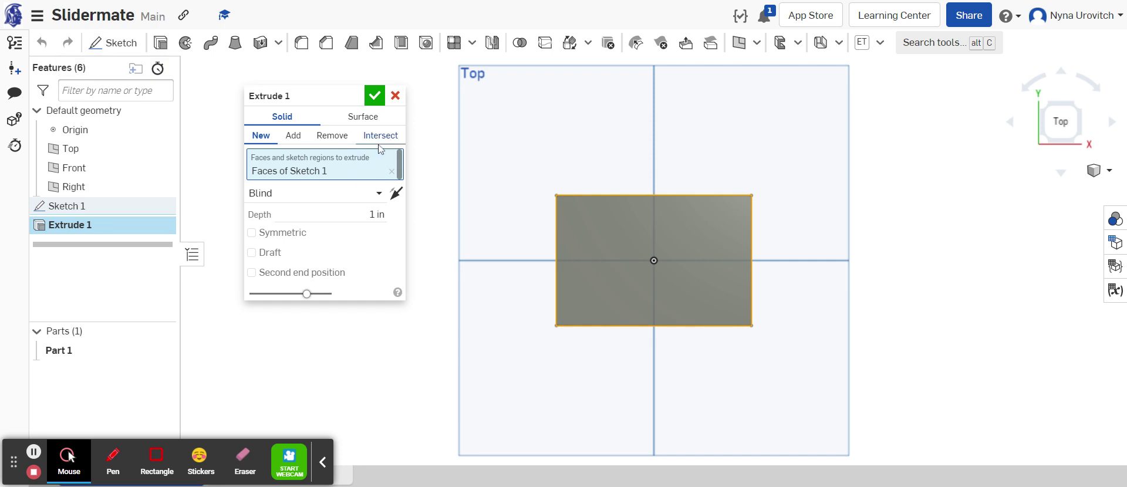
pyautogui.click(374, 95)
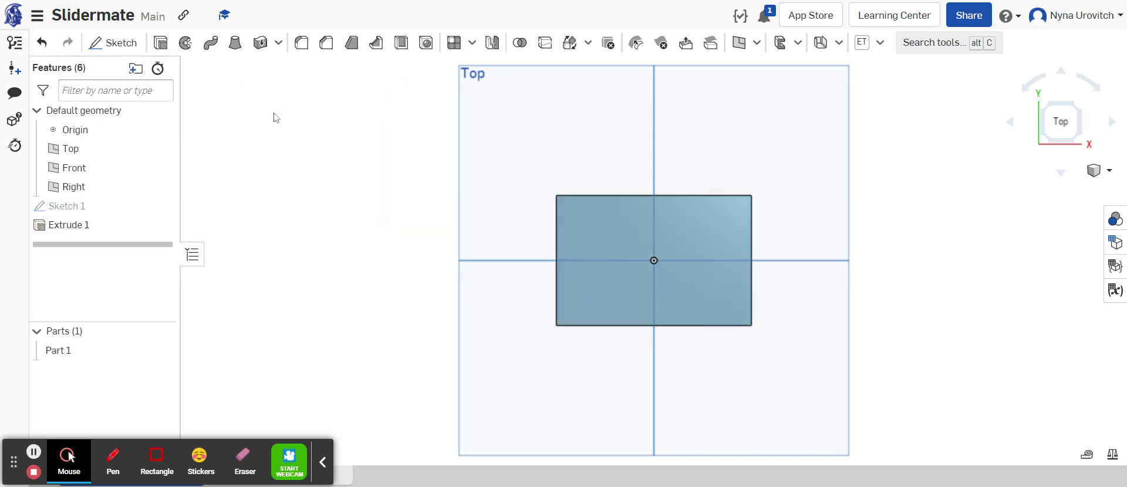
pyautogui.click(1109, 171)
pyautogui.click(1072, 170)
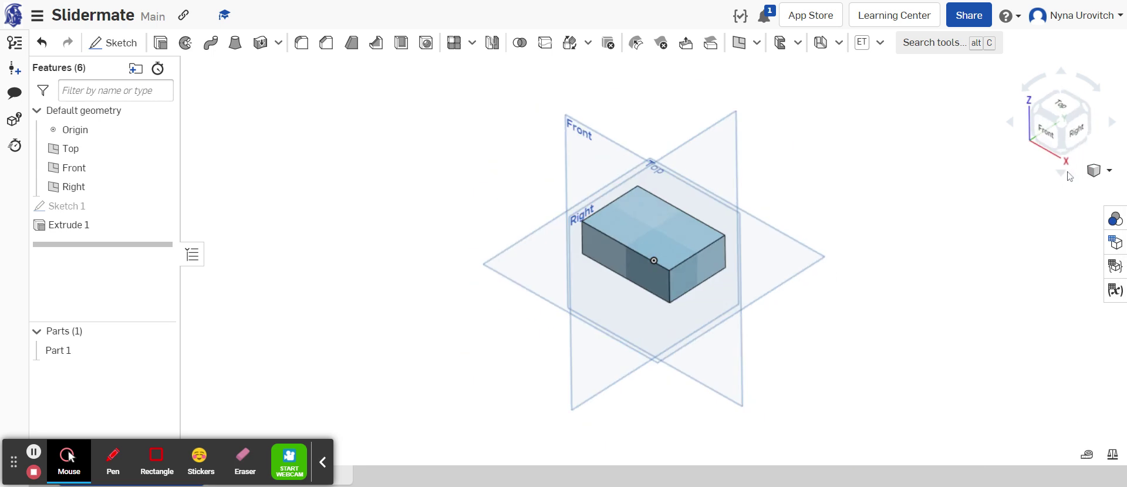
pyautogui.click(1062, 107)
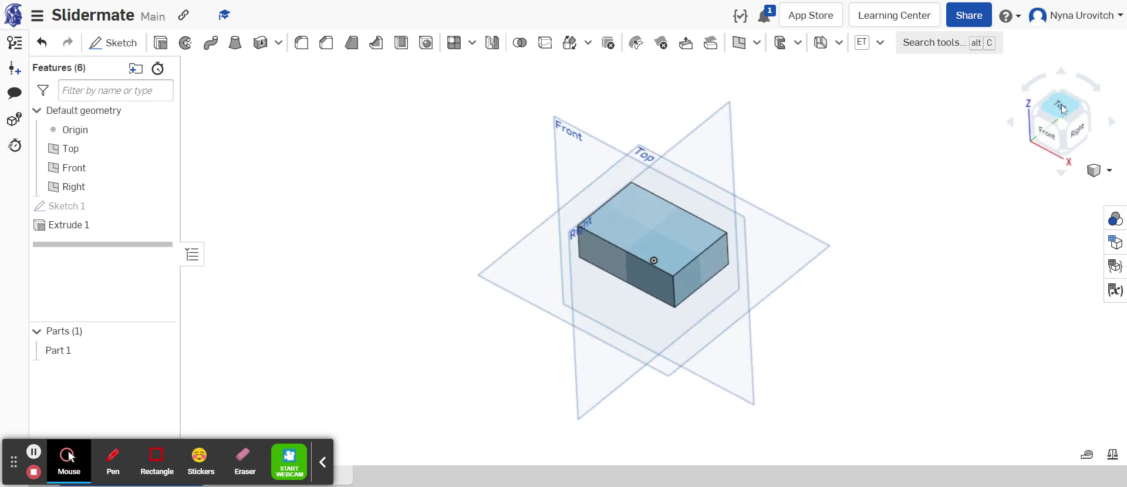
# - Sketch a Ø1 circle centred on the origin on the block's top face
pyautogui.click(112, 43)
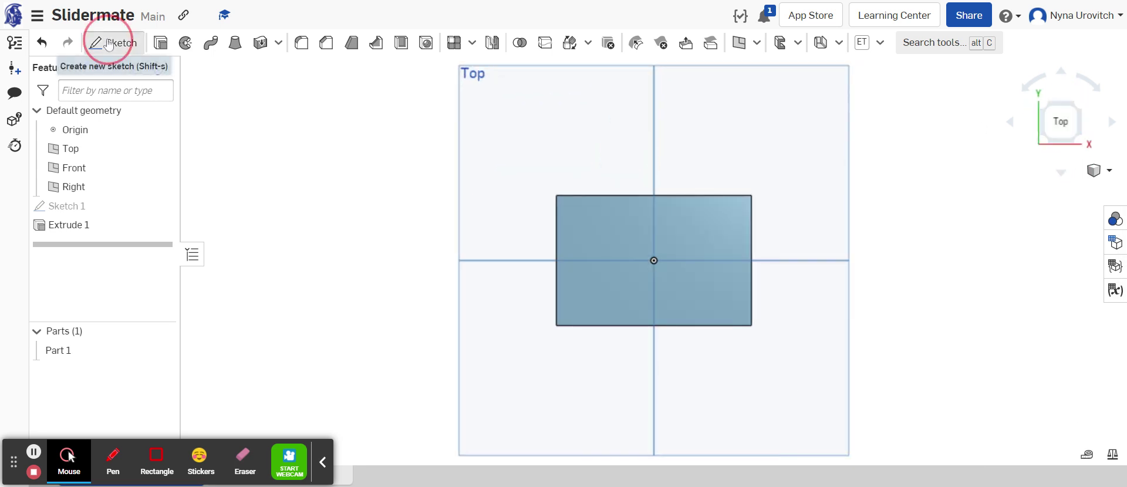
pyautogui.click(611, 221)
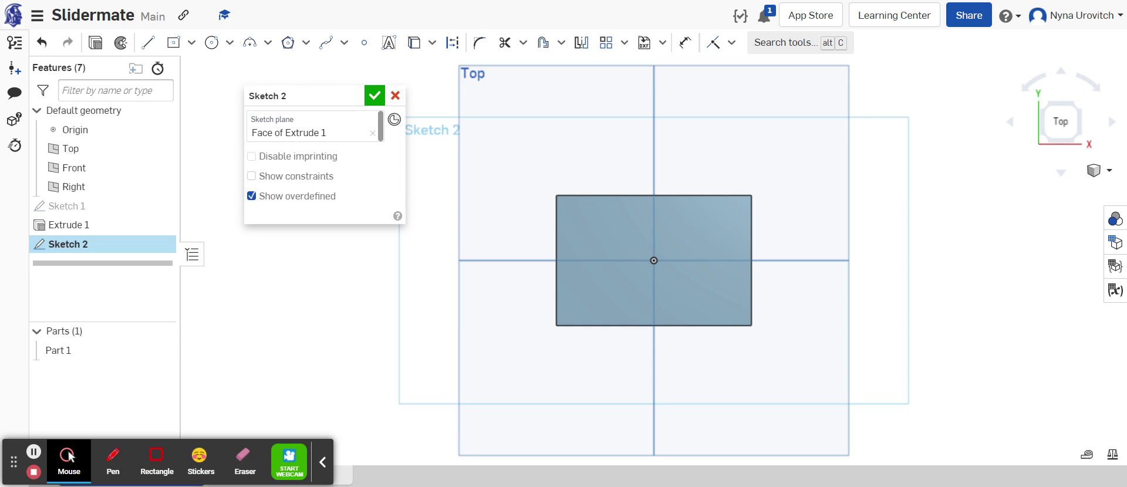
pyautogui.click(215, 45)
pyautogui.click(655, 261)
pyautogui.click(678, 284)
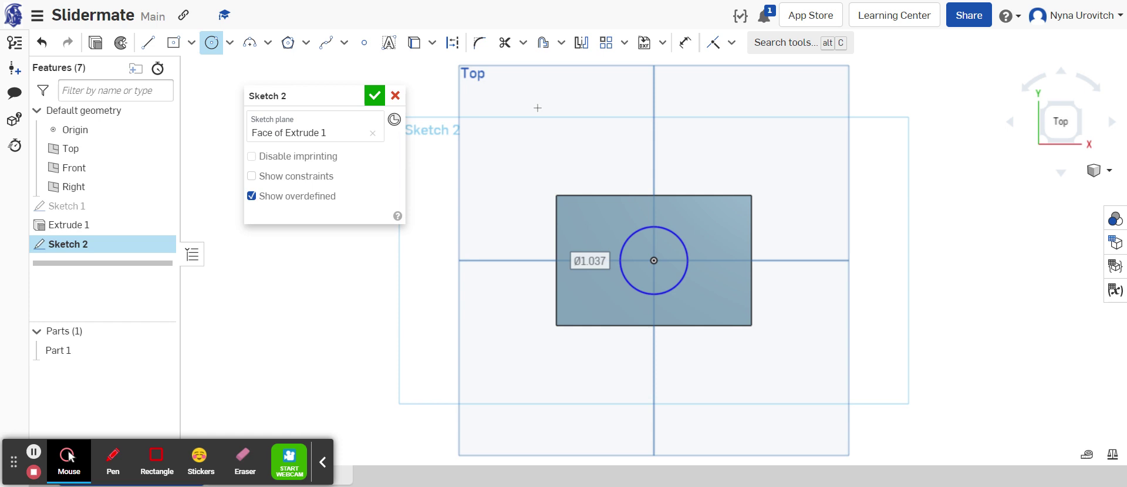
pyautogui.click(685, 42)
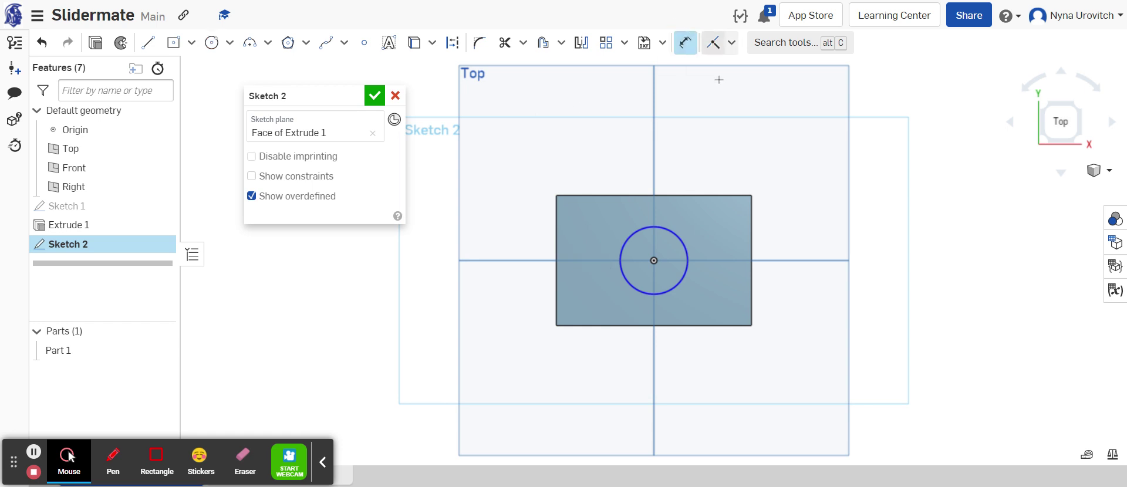
pyautogui.click(672, 238)
pyautogui.click(716, 144)
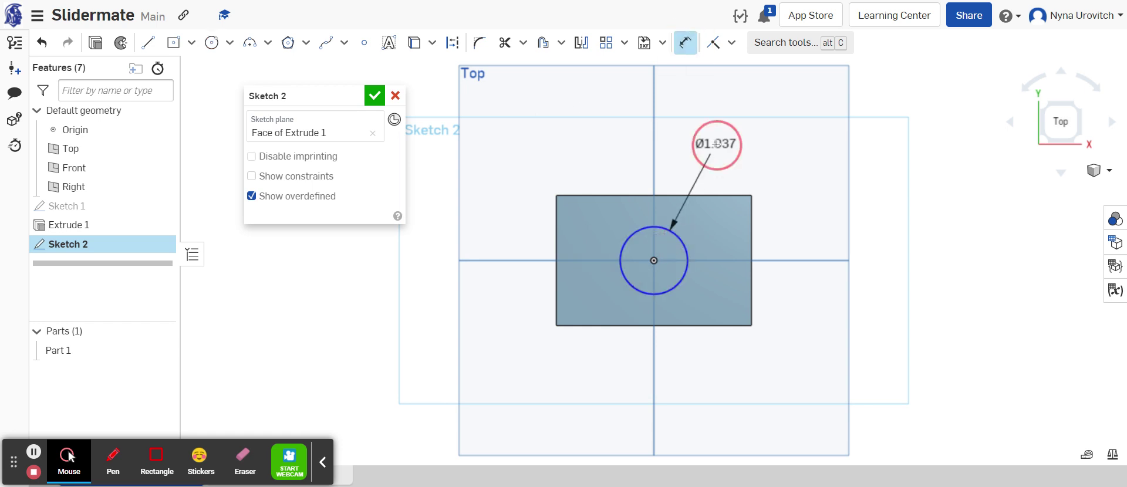
pyautogui.press('Return')
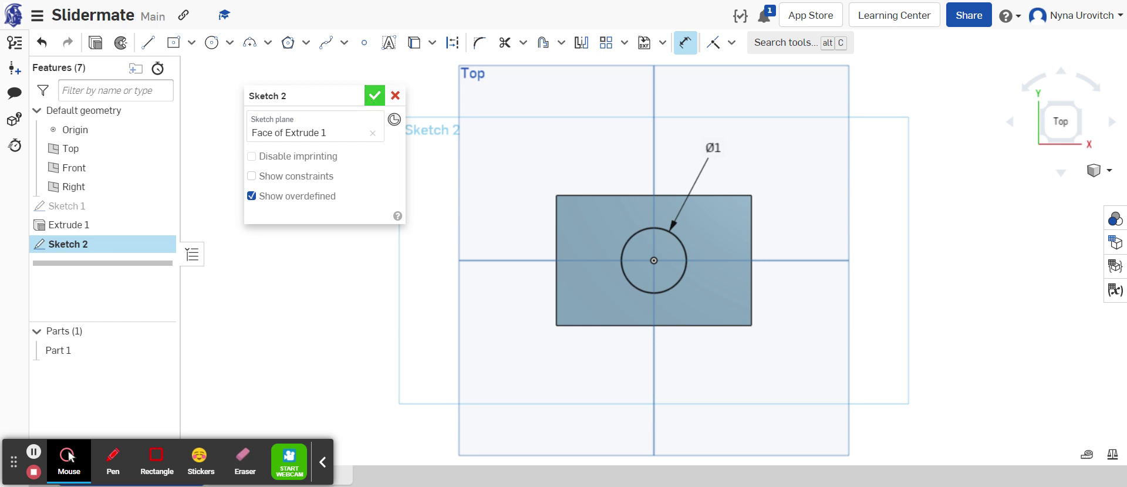
pyautogui.click(373, 97)
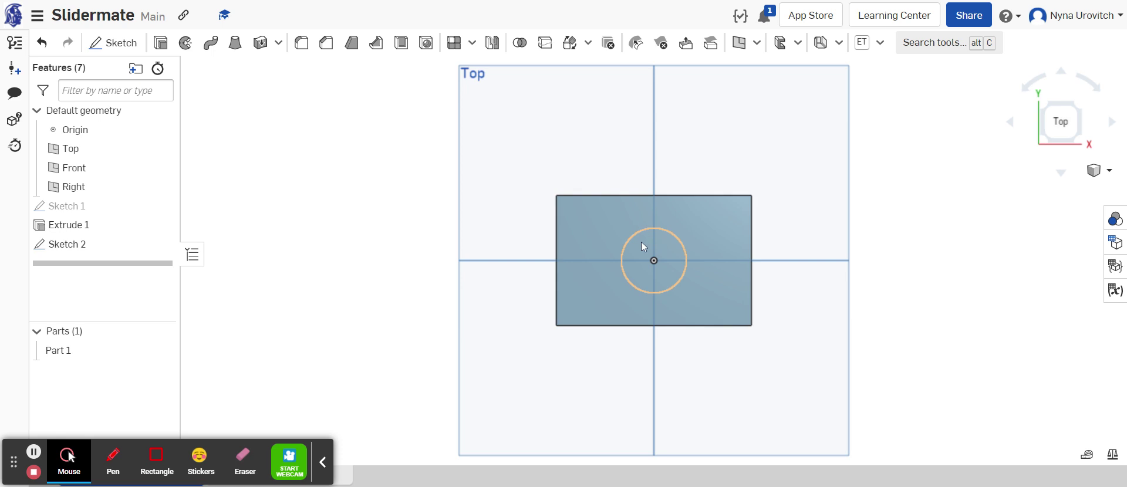
# - Extrude the circle region with Remove to cut the hole through the block
pyautogui.click(642, 242)
pyautogui.click(162, 43)
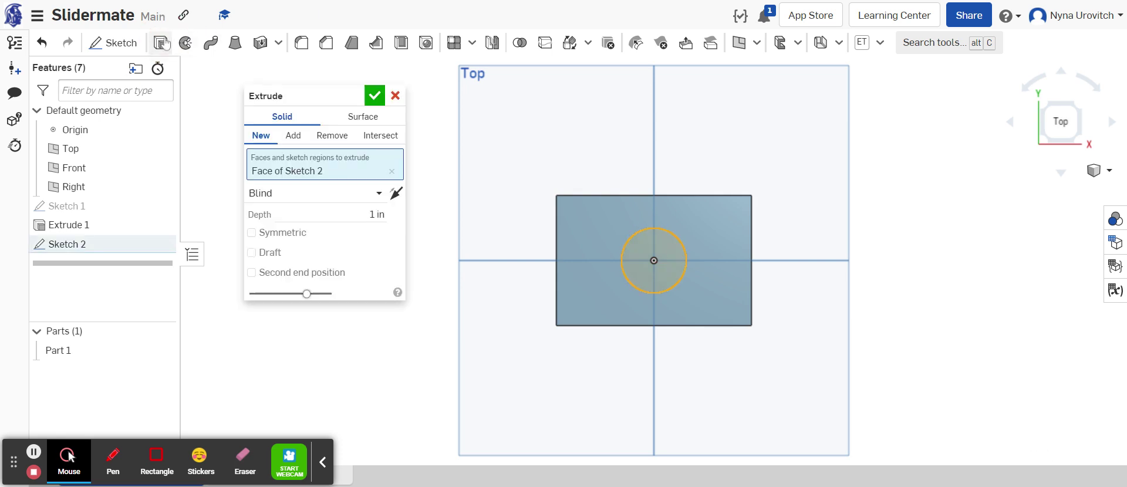
pyautogui.click(341, 136)
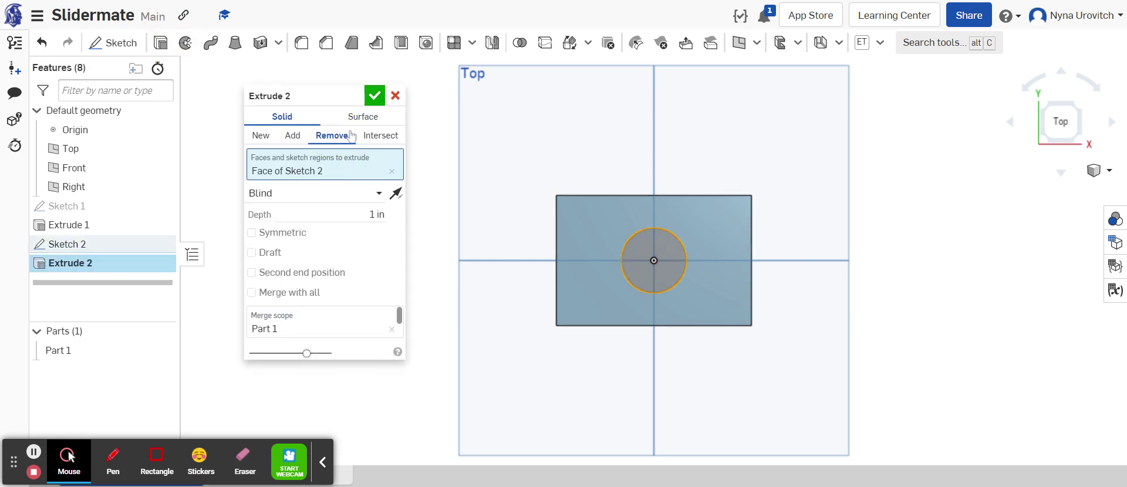
pyautogui.click(375, 95)
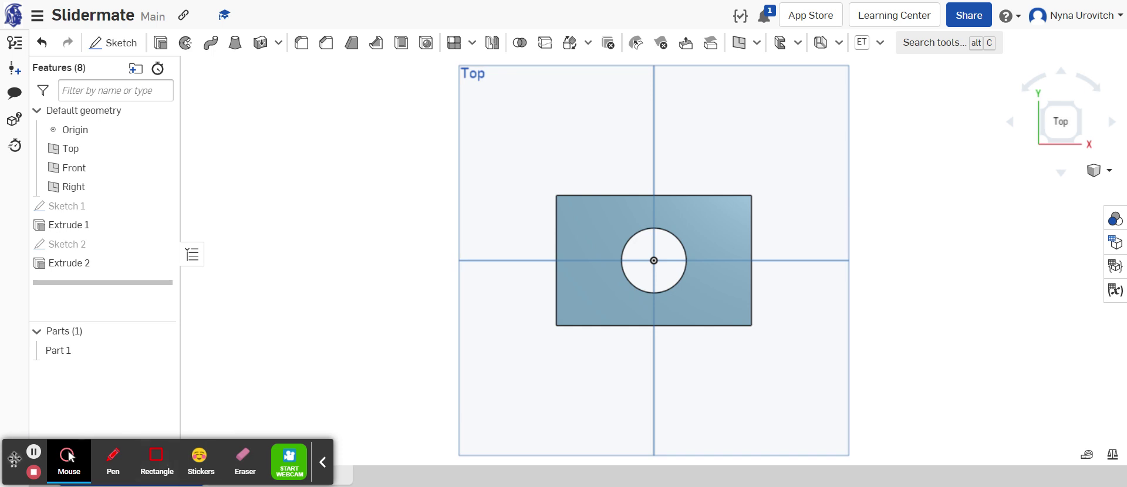
pyautogui.moveTo(18, 464); pyautogui.dragTo(33, 404)
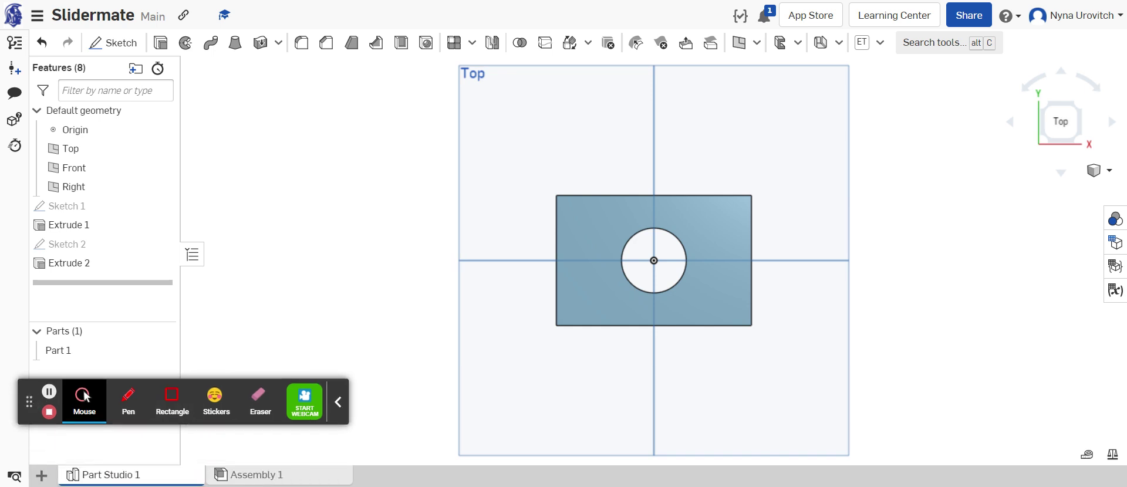
# - Rename Part Studio 1 to 'slot'
pyautogui.rightClick(122, 477)
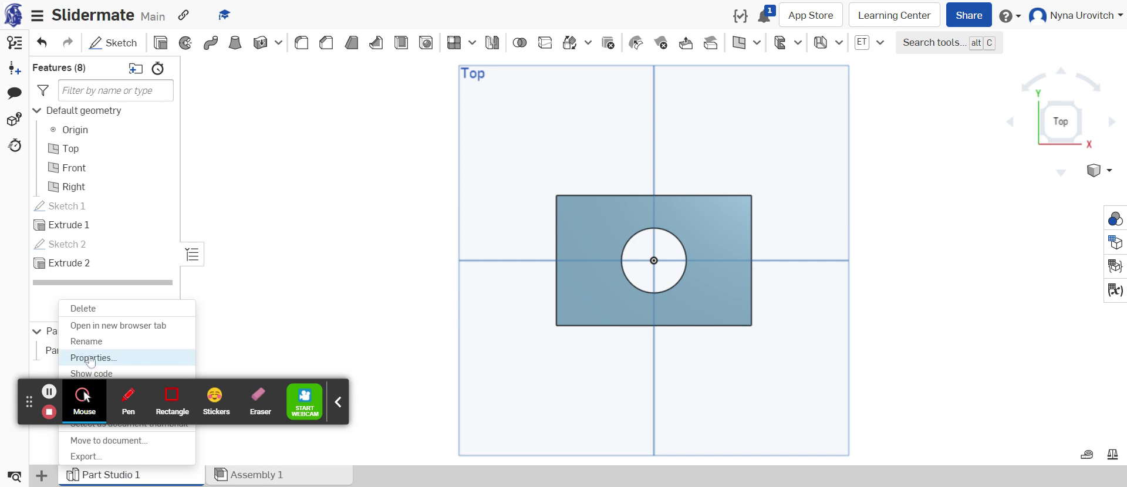
pyautogui.click(88, 341)
pyautogui.write('slot')
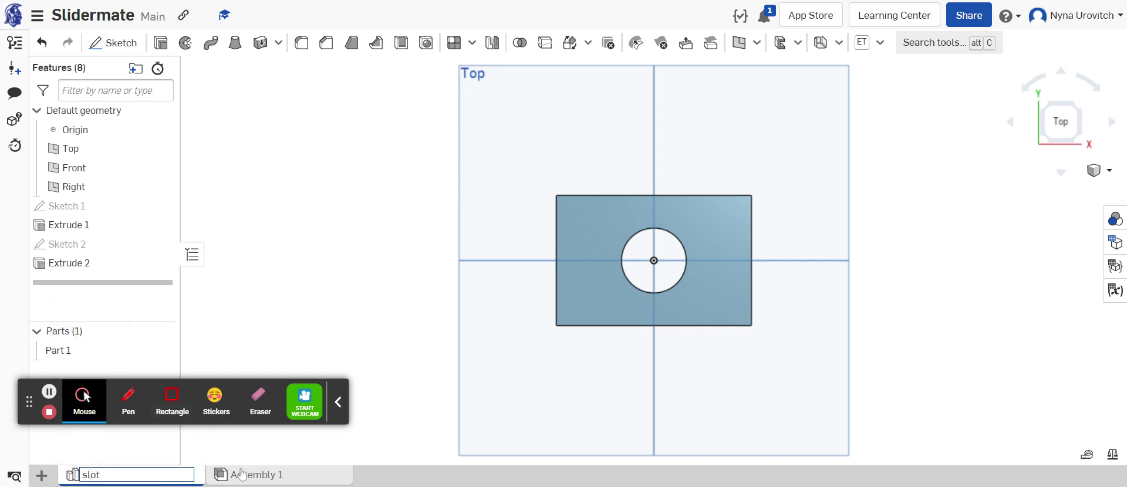
pyautogui.moveTo(240, 477)
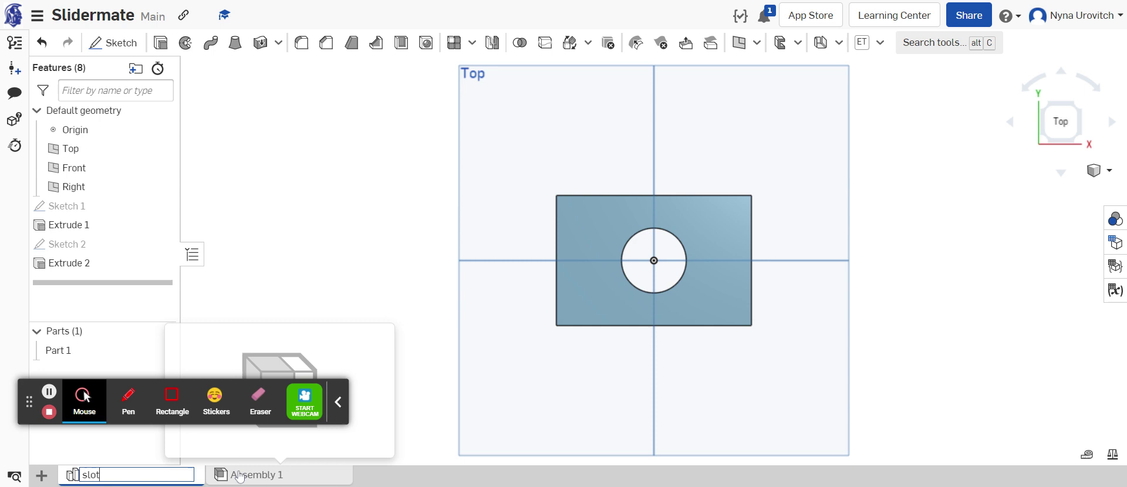
pyautogui.press('Return')
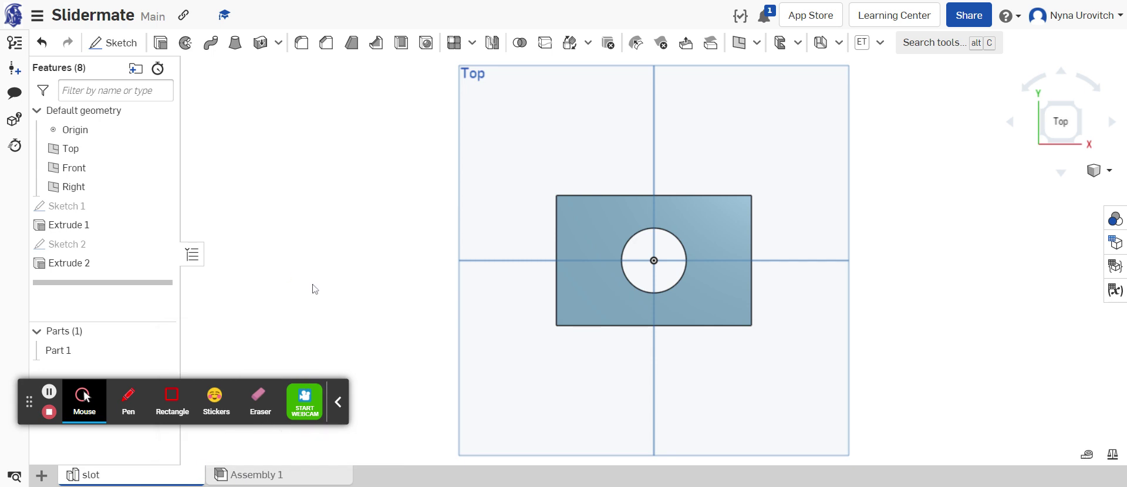
# - Add a new empty Part Studio to the document
pyautogui.click(41, 475)
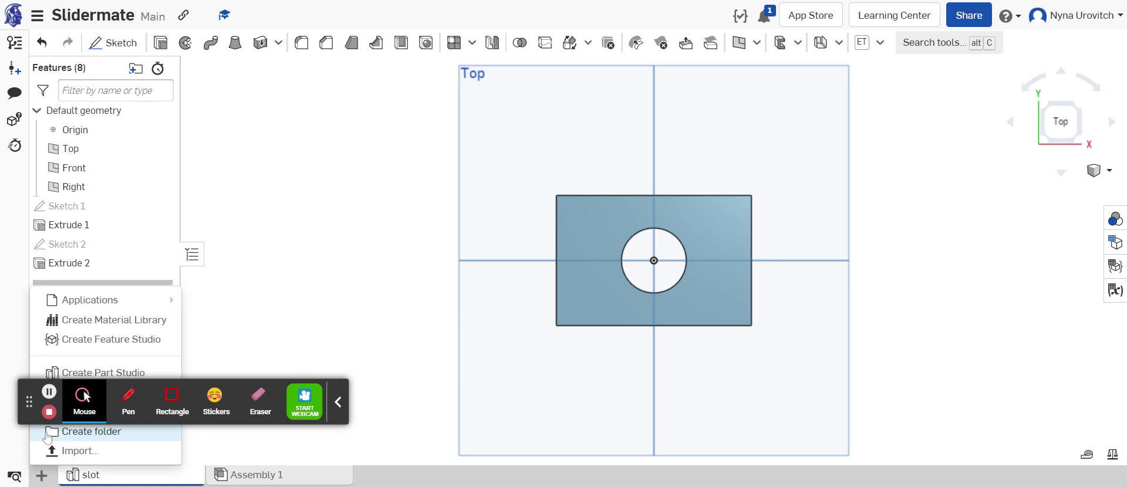
pyautogui.moveTo(32, 403); pyautogui.dragTo(176, 263)
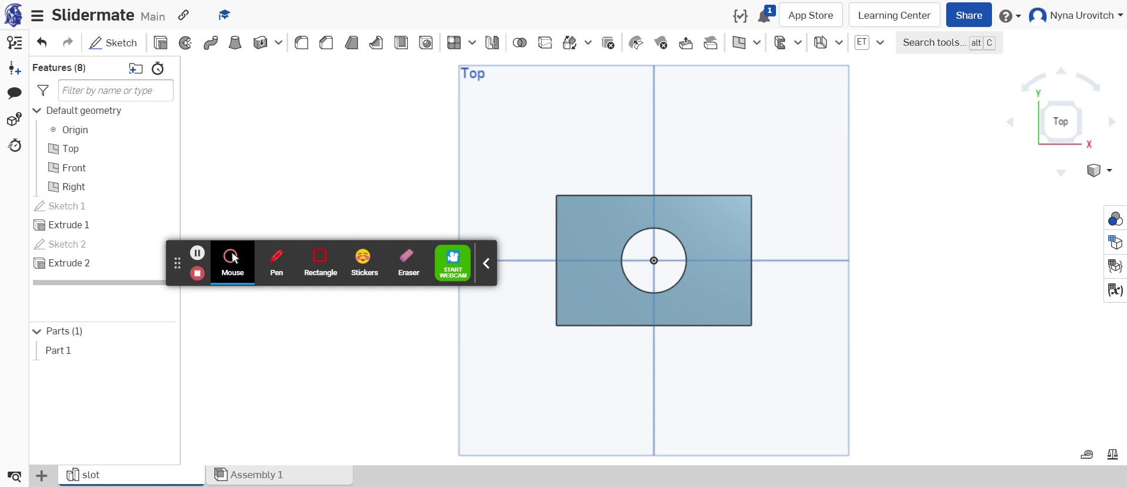
pyautogui.click(41, 475)
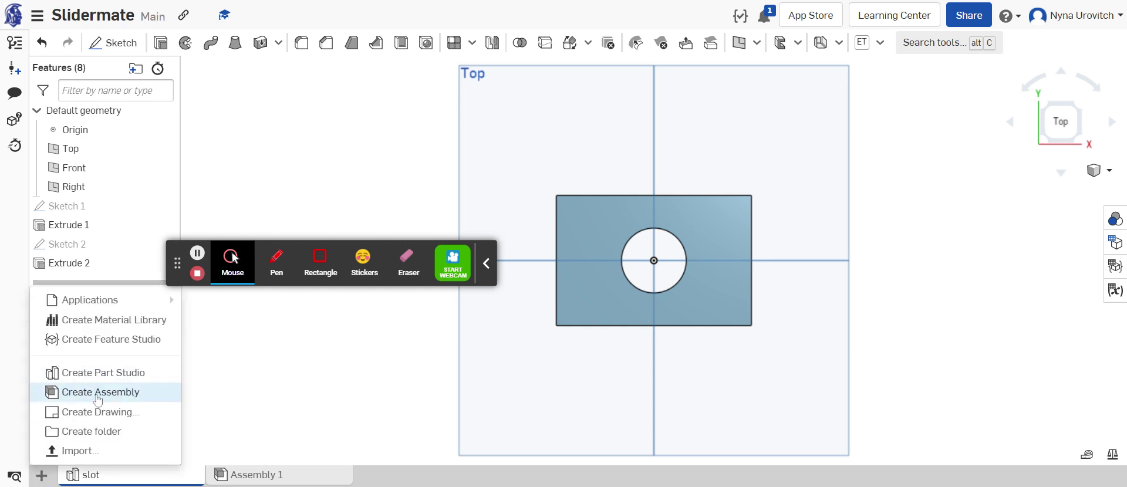
pyautogui.click(70, 374)
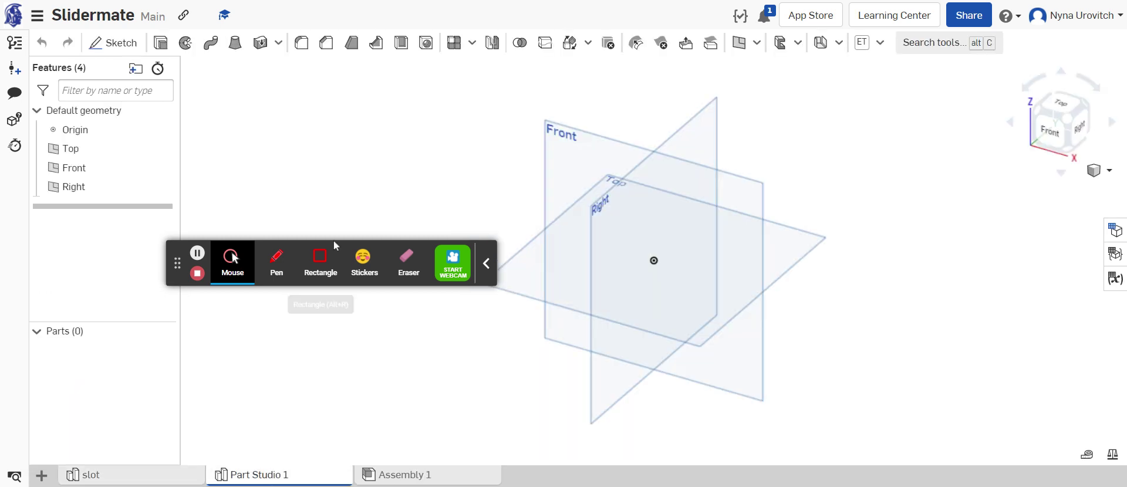
# - Start a new sketch on the Top plane, viewed from above
pyautogui.click(583, 235)
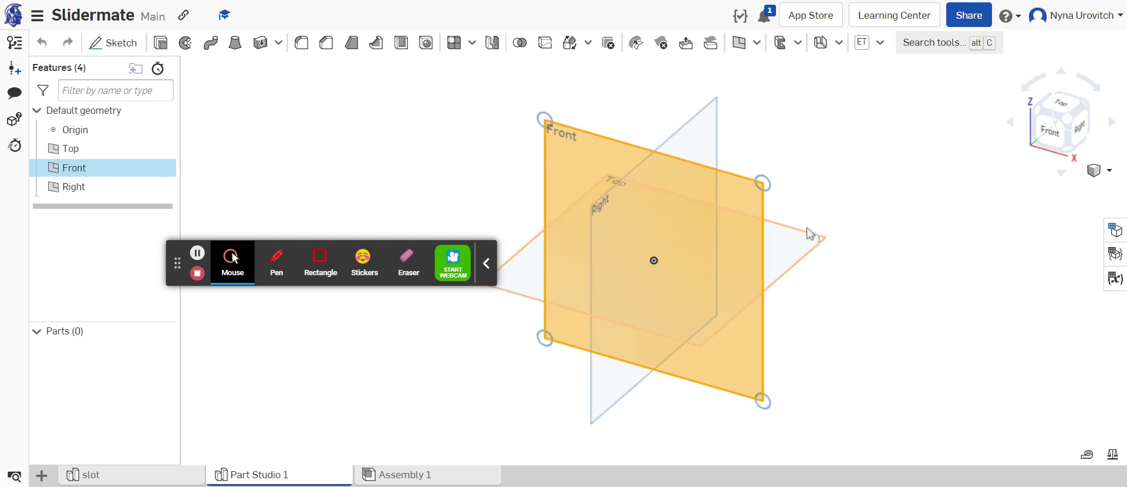
pyautogui.click(795, 244)
pyautogui.click(593, 156)
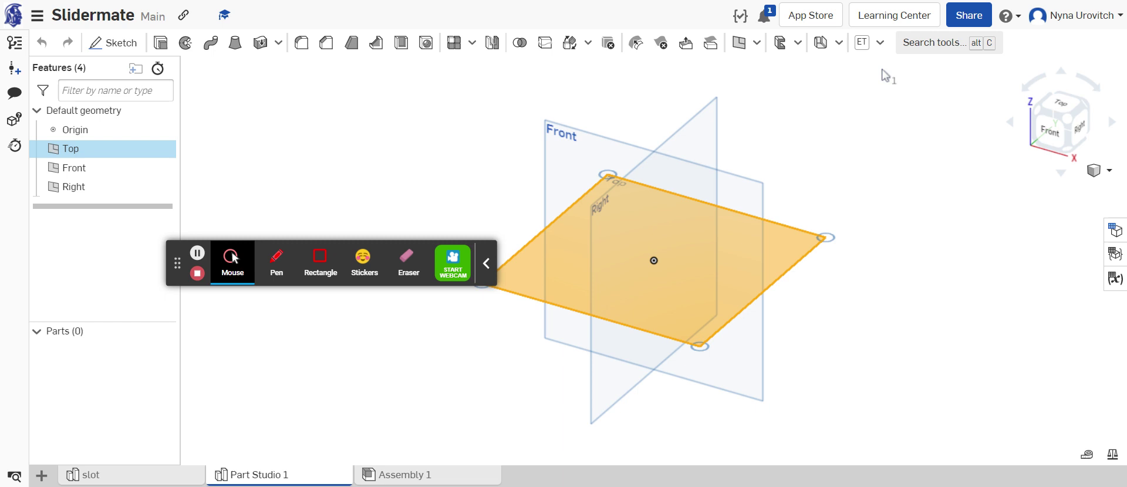
pyautogui.click(1061, 104)
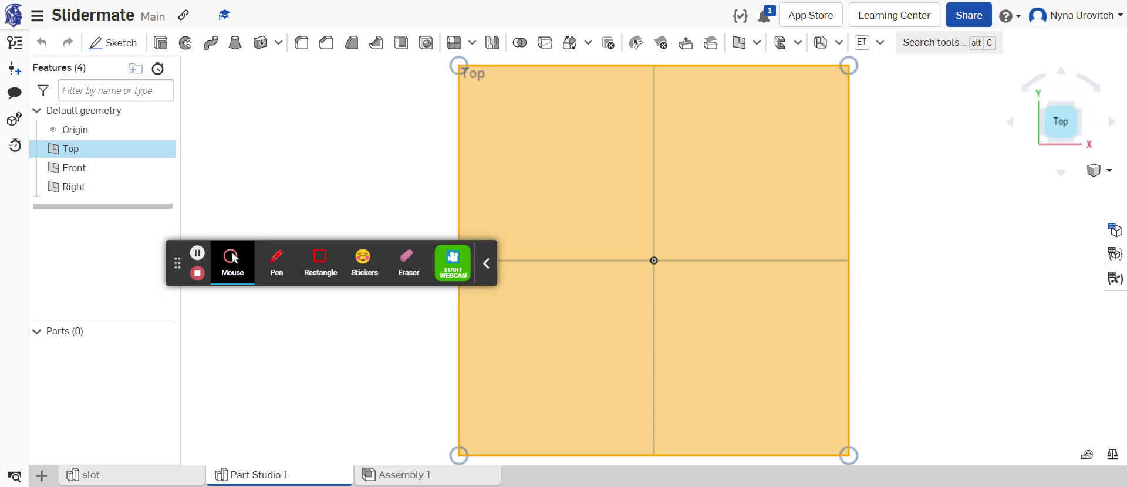
pyautogui.click(279, 44)
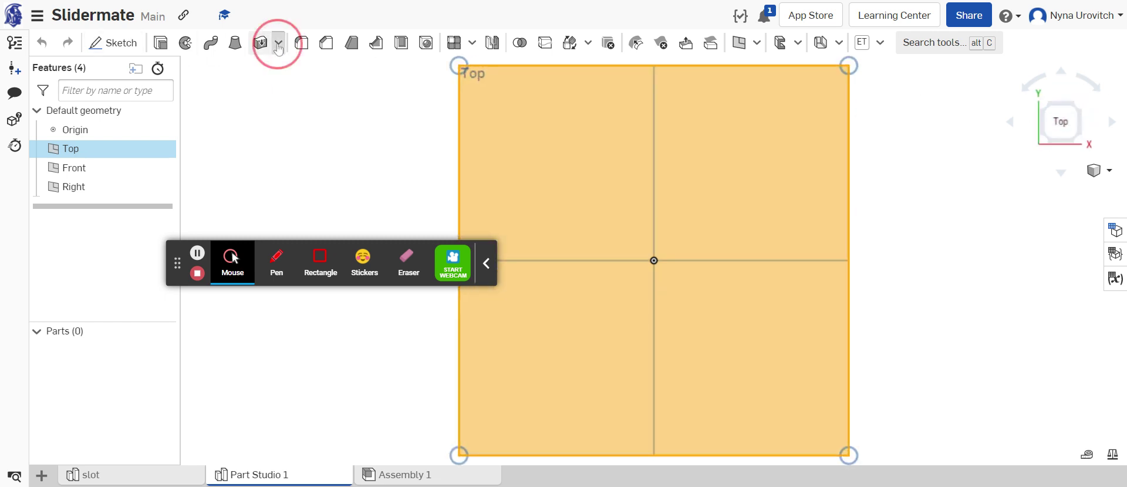
pyautogui.click(113, 43)
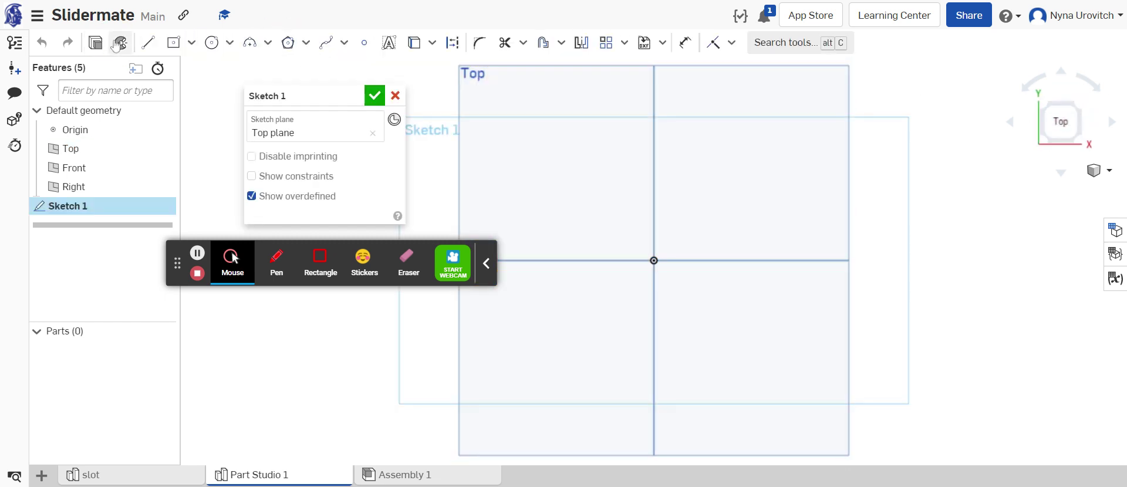
# - Draw a circle at the origin and dimension it to 1 in diameter
pyautogui.click(212, 43)
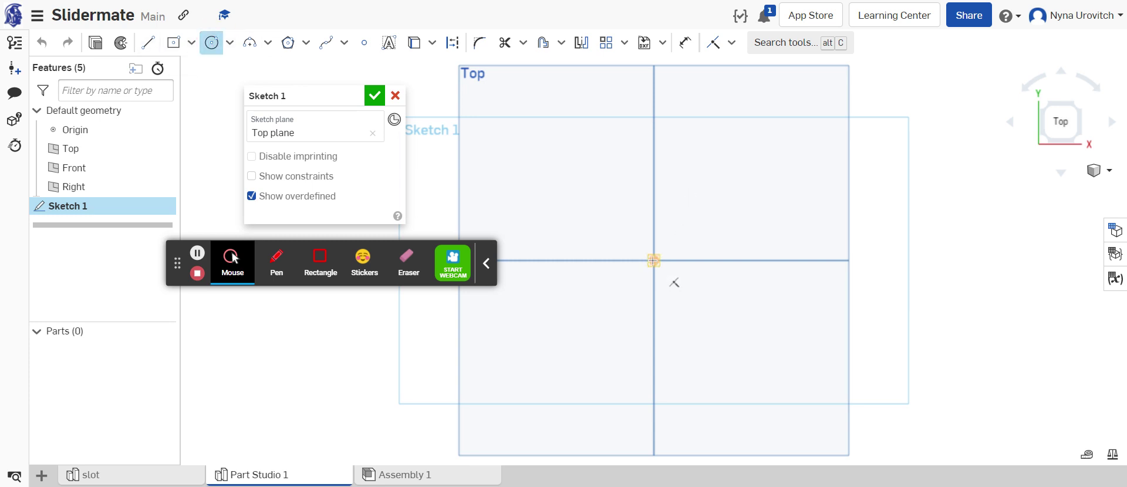
pyautogui.click(654, 260)
pyautogui.click(676, 273)
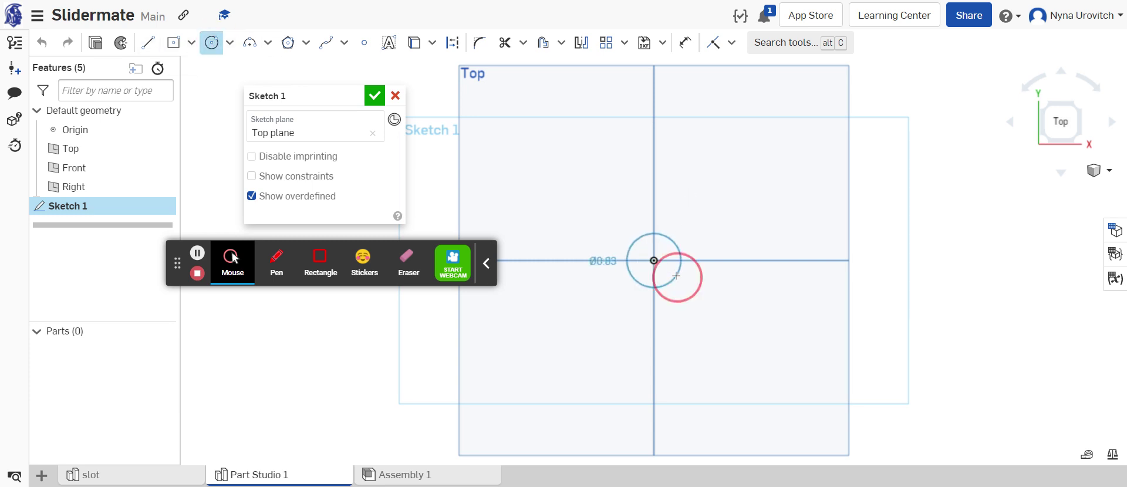
pyautogui.click(685, 43)
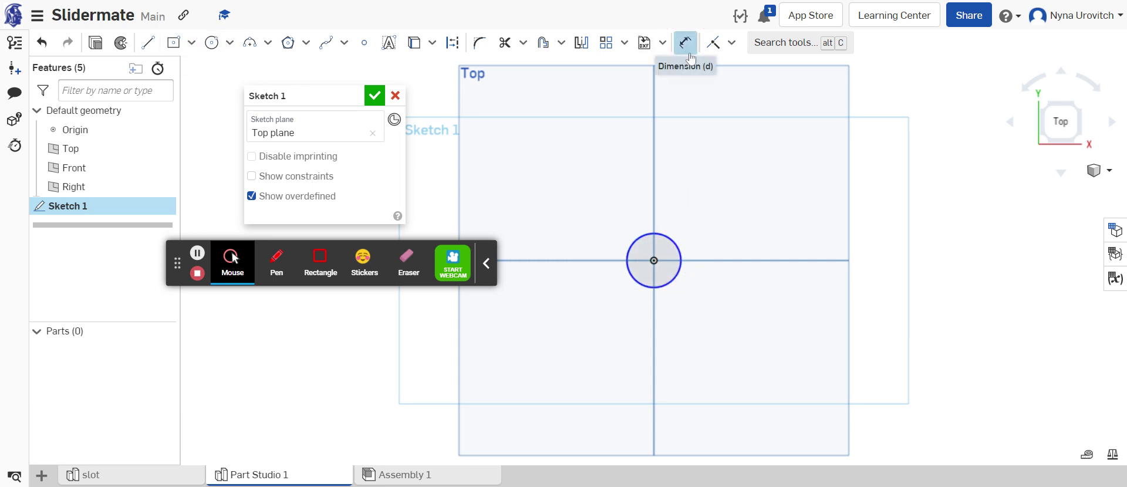
pyautogui.click(672, 239)
pyautogui.click(705, 166)
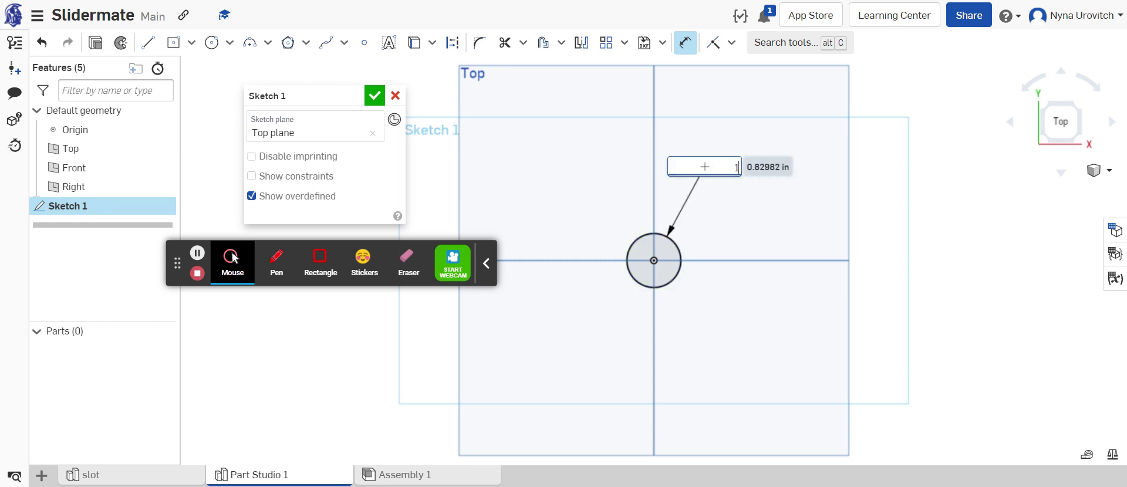
pyautogui.write('1')
pyautogui.press('Return')
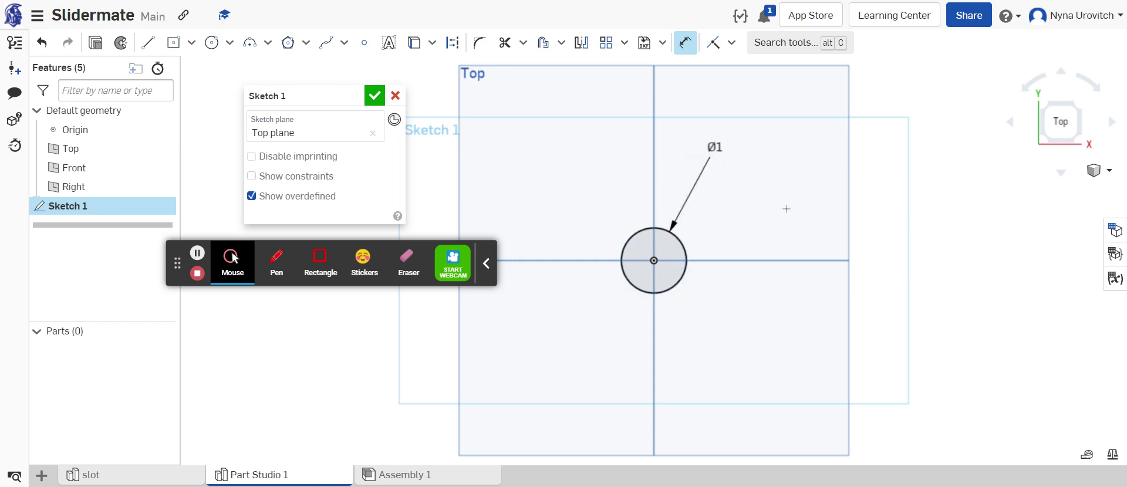
# - Extrude the Ø1 circle 4 in into a solid cylinder, checking it in isometric and top views
pyautogui.click(375, 96)
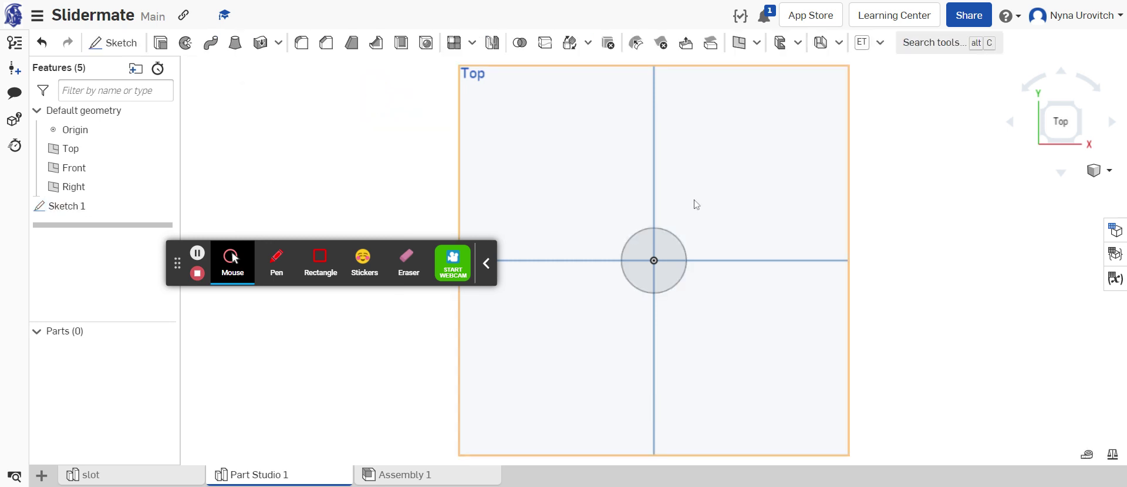
pyautogui.click(636, 247)
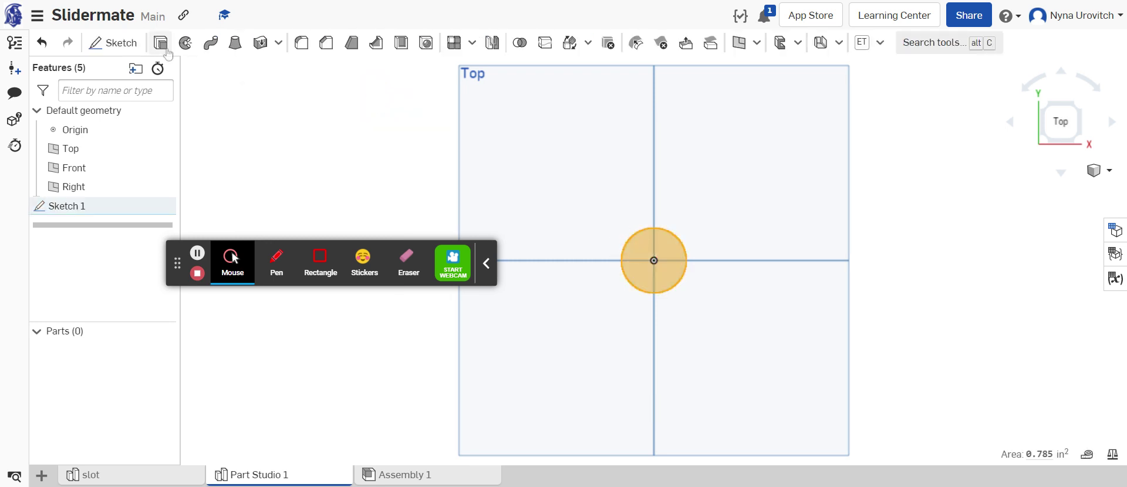
pyautogui.click(248, 42)
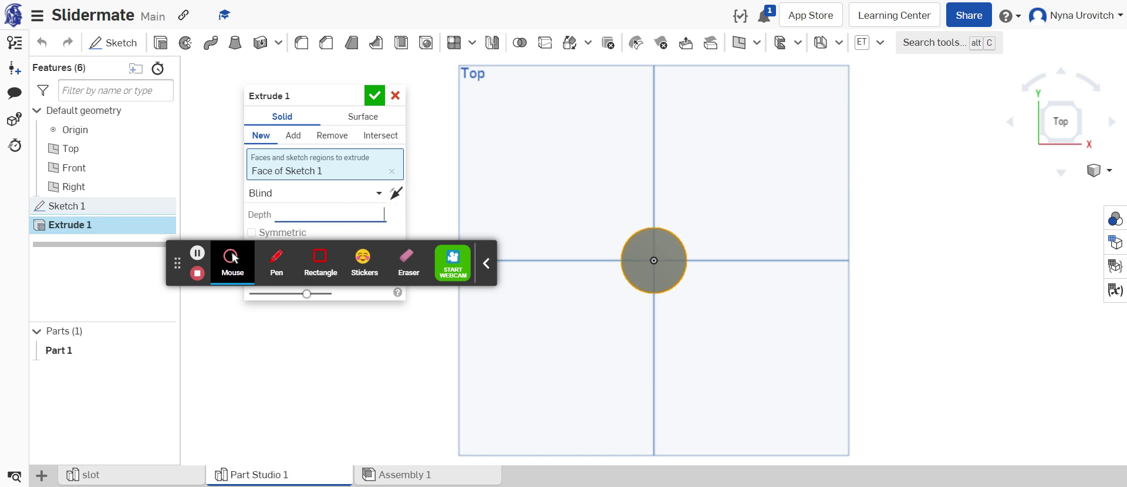
pyautogui.click(375, 95)
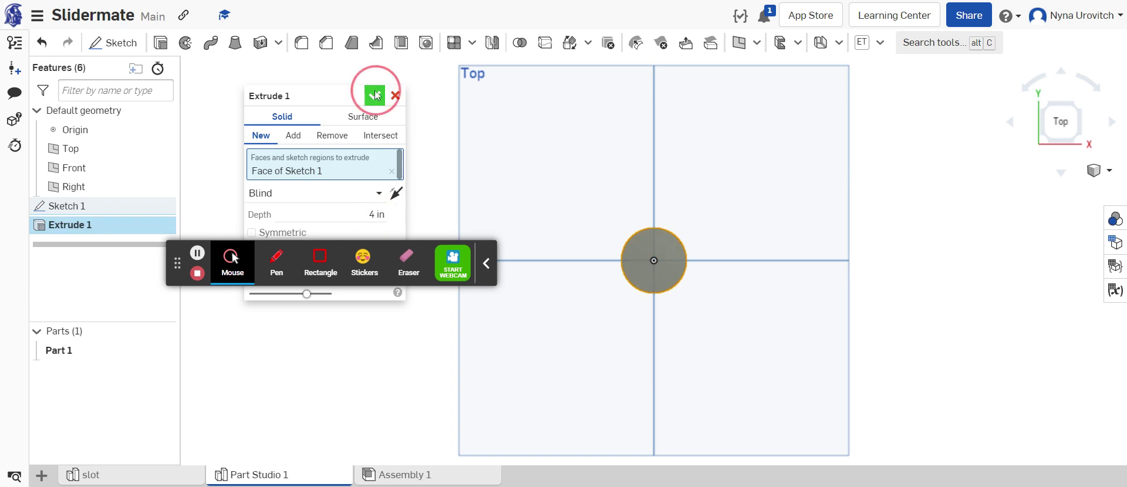
pyautogui.click(1107, 170)
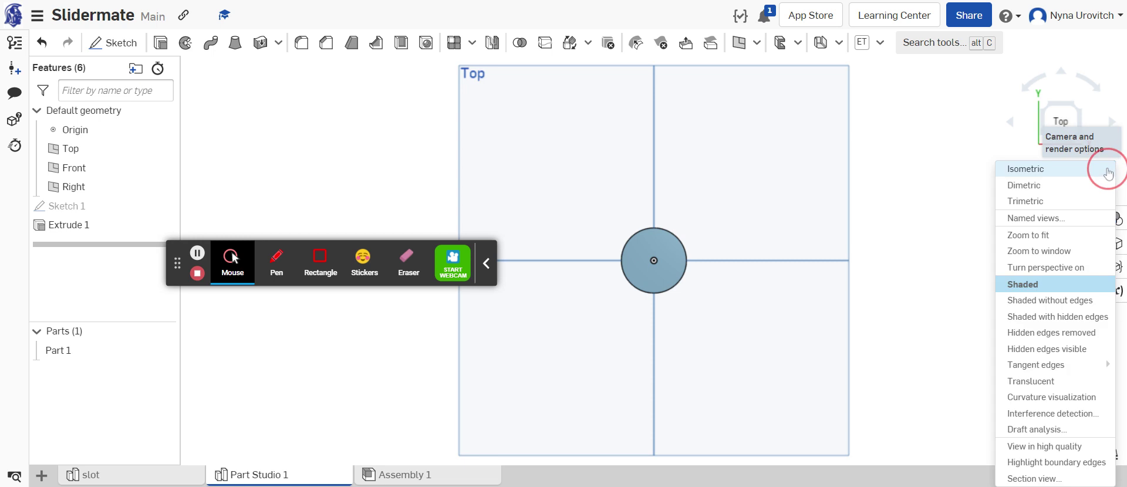
pyautogui.click(913, 108)
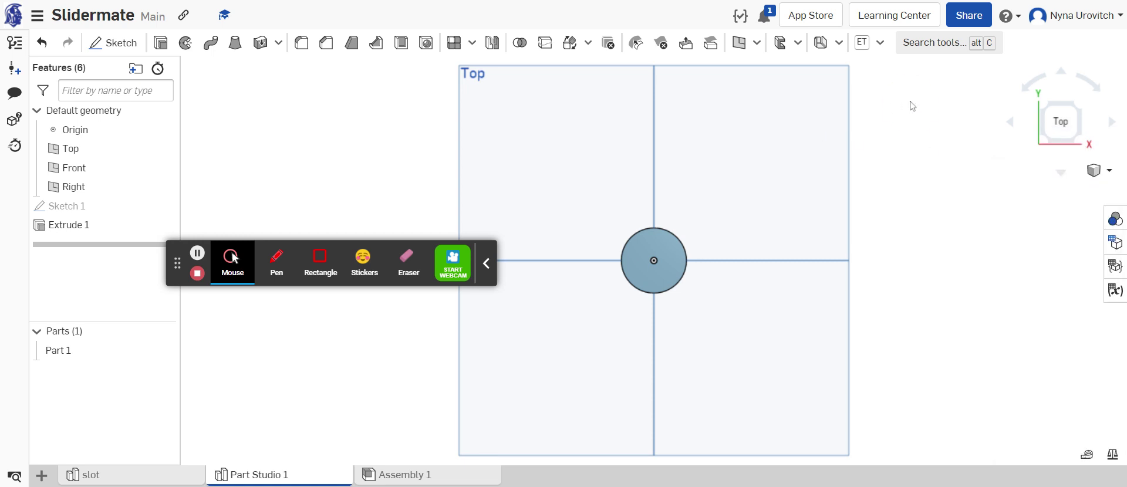
pyautogui.click(1109, 171)
pyautogui.click(1070, 176)
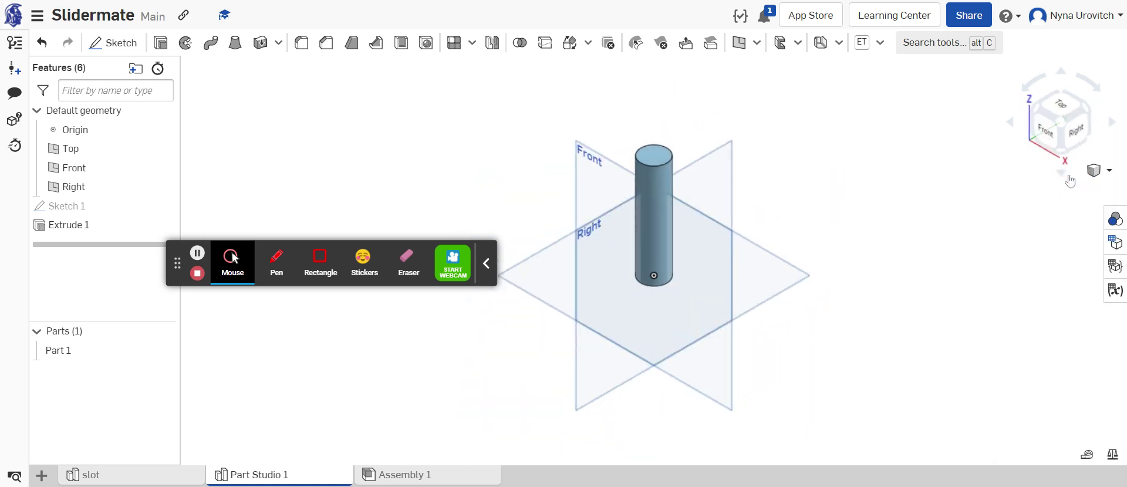
pyautogui.click(654, 155)
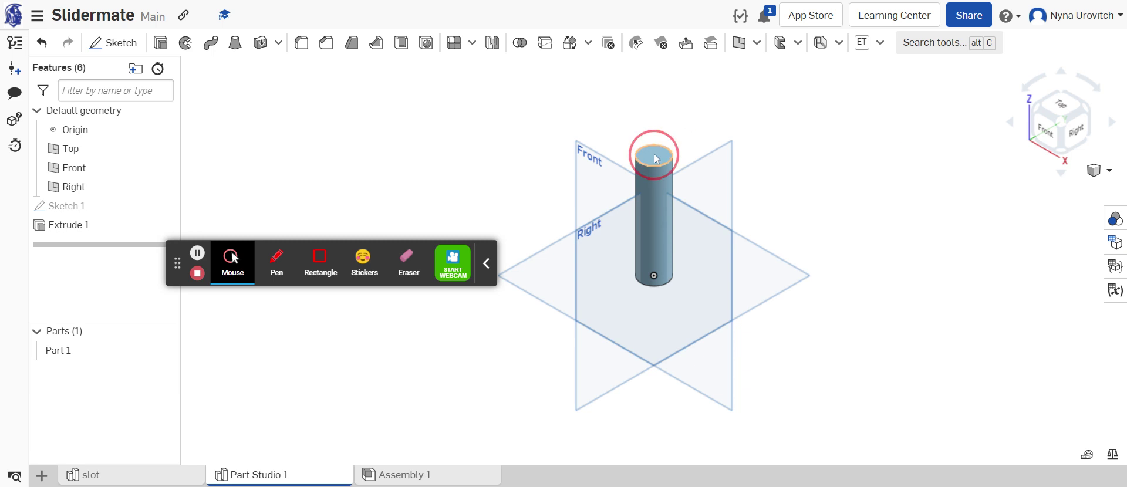
pyautogui.click(1064, 106)
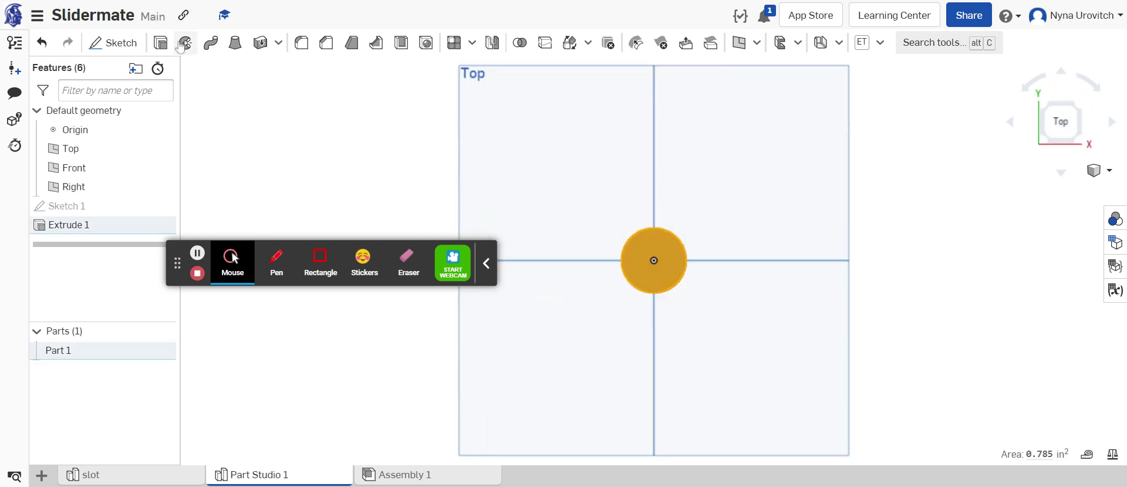
# - Try a centred rectangle on the cylinder's top face, then cancel the flawed sketch
pyautogui.click(111, 47)
pyautogui.click(173, 42)
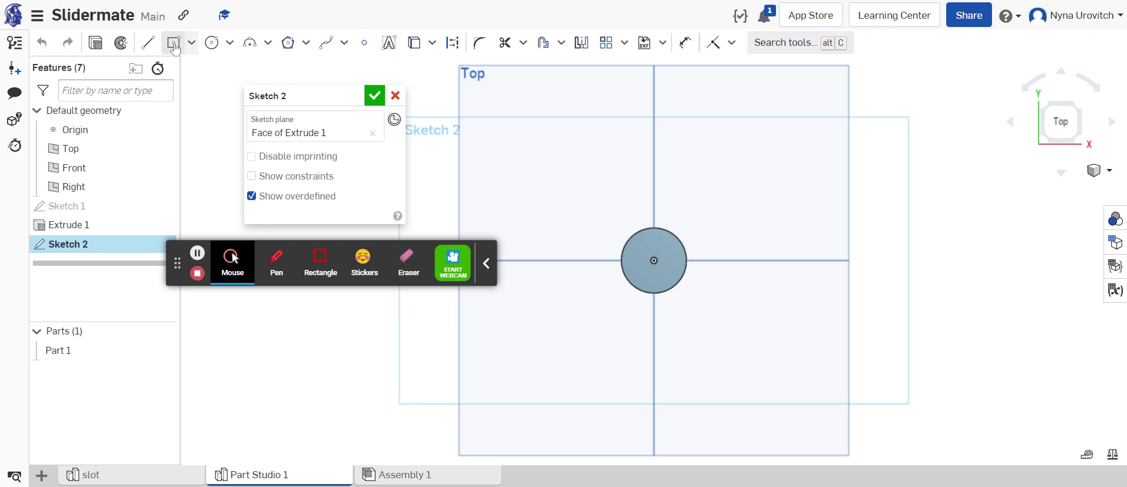
pyautogui.click(654, 261)
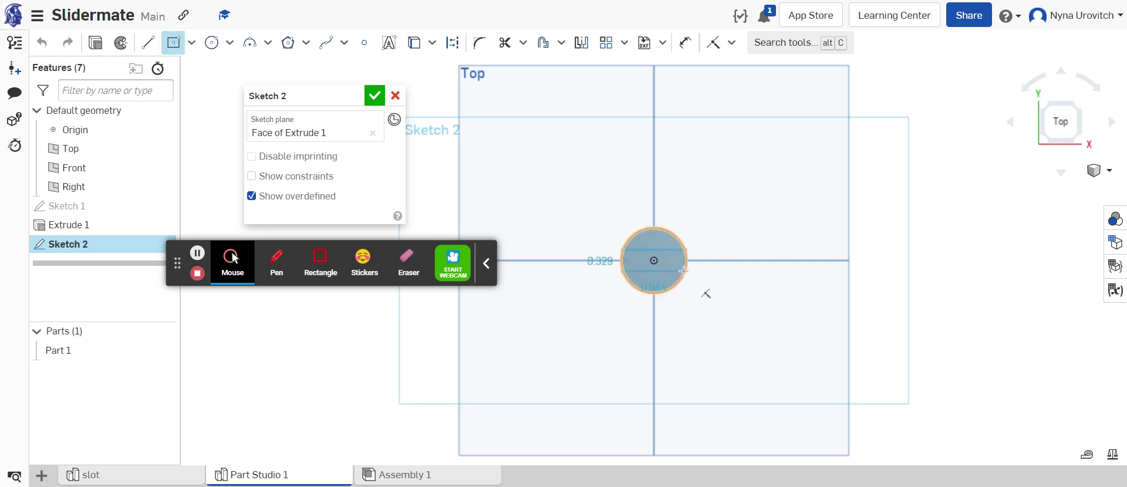
pyautogui.click(682, 266)
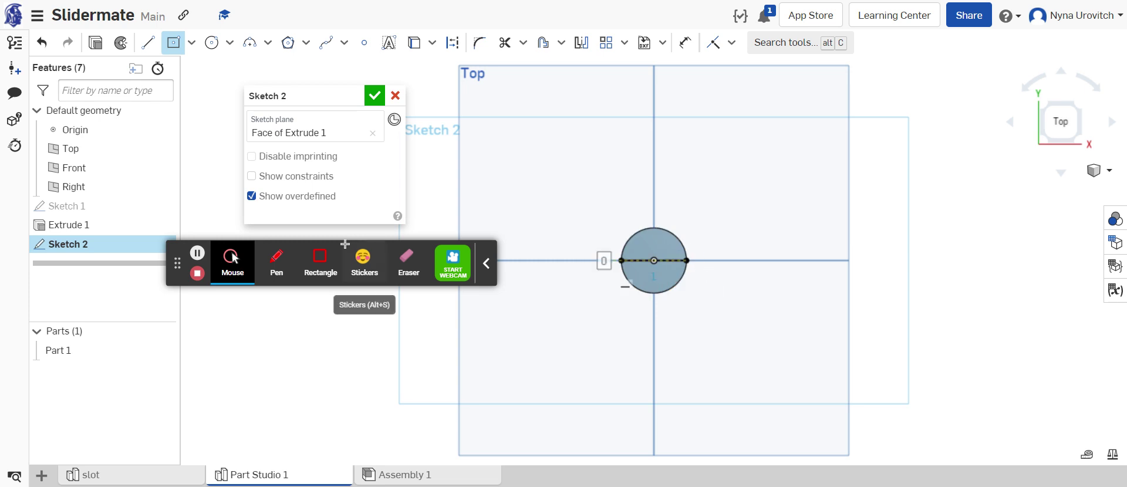
pyautogui.press('Escape')
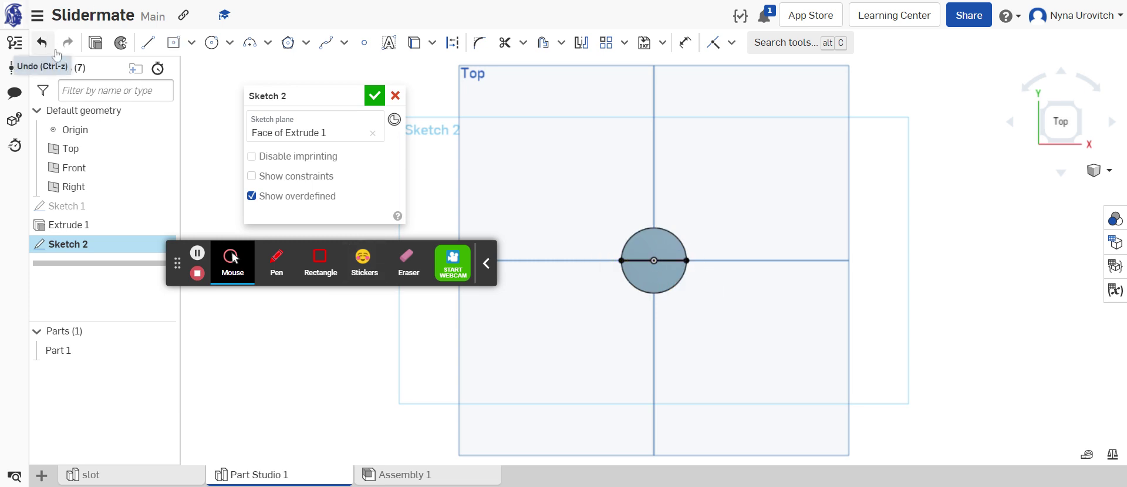
pyautogui.click(395, 95)
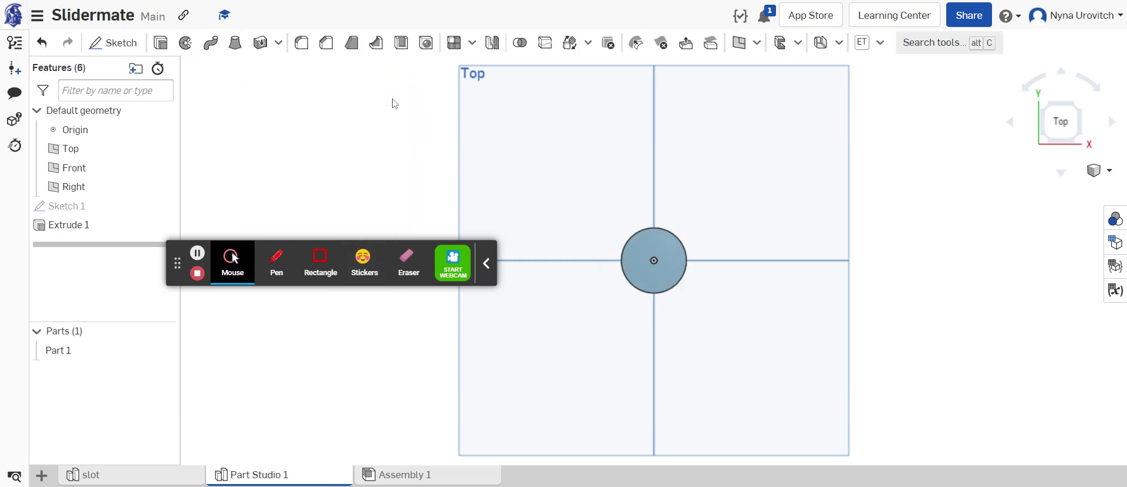
# - Sketch a center-point rectangle from the circle's centre to its edge on the peg's top face
pyautogui.click(653, 248)
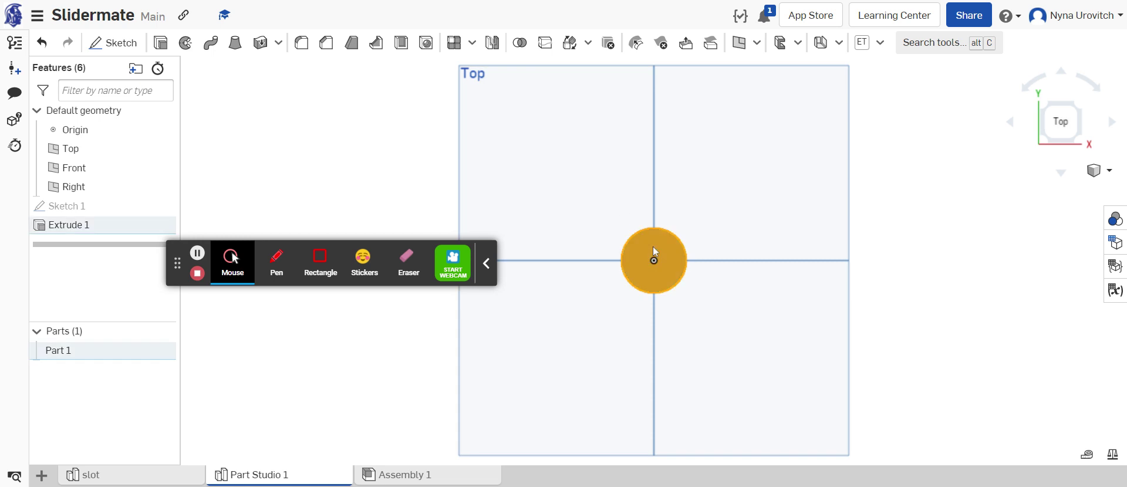
pyautogui.click(120, 43)
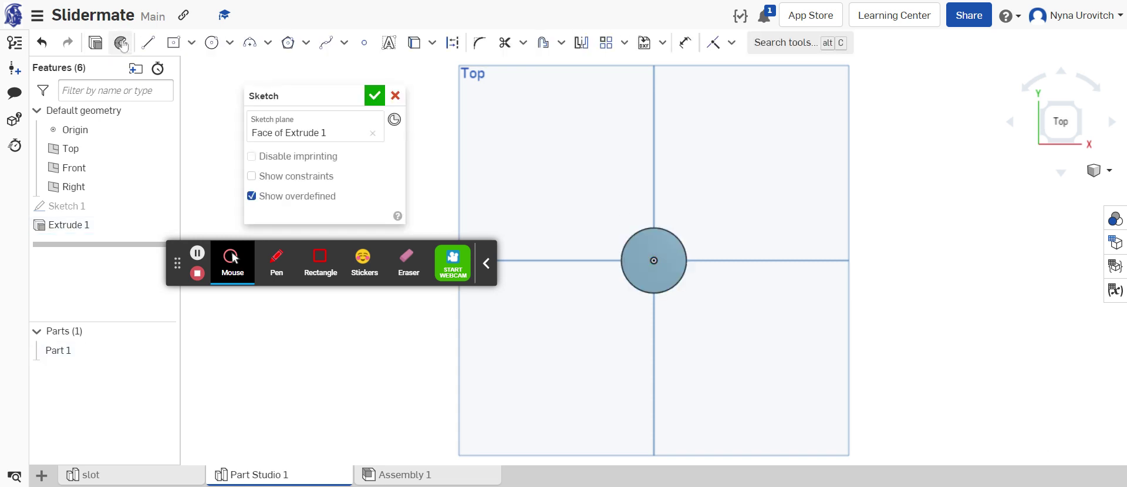
pyautogui.click(192, 42)
pyautogui.click(210, 93)
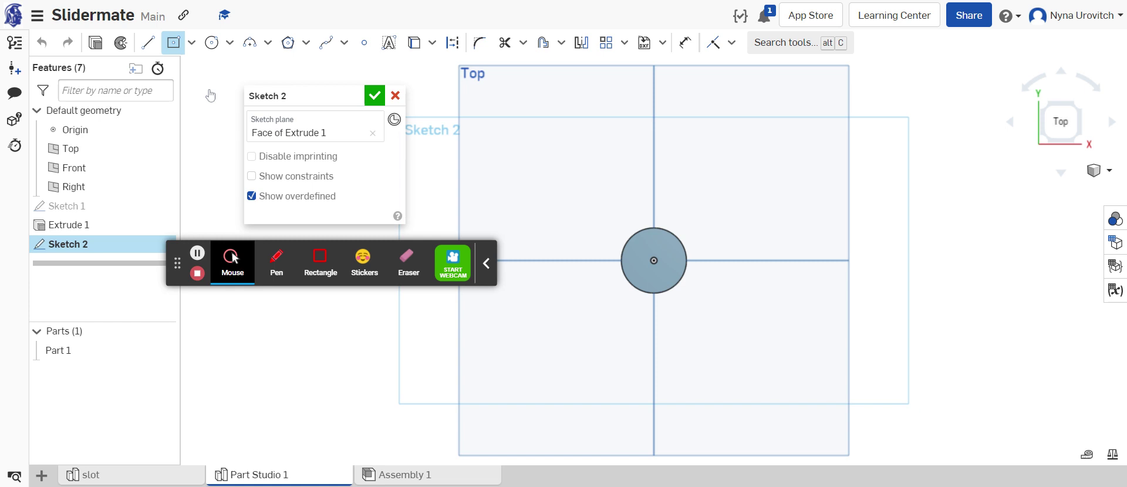
pyautogui.click(654, 261)
pyautogui.click(686, 272)
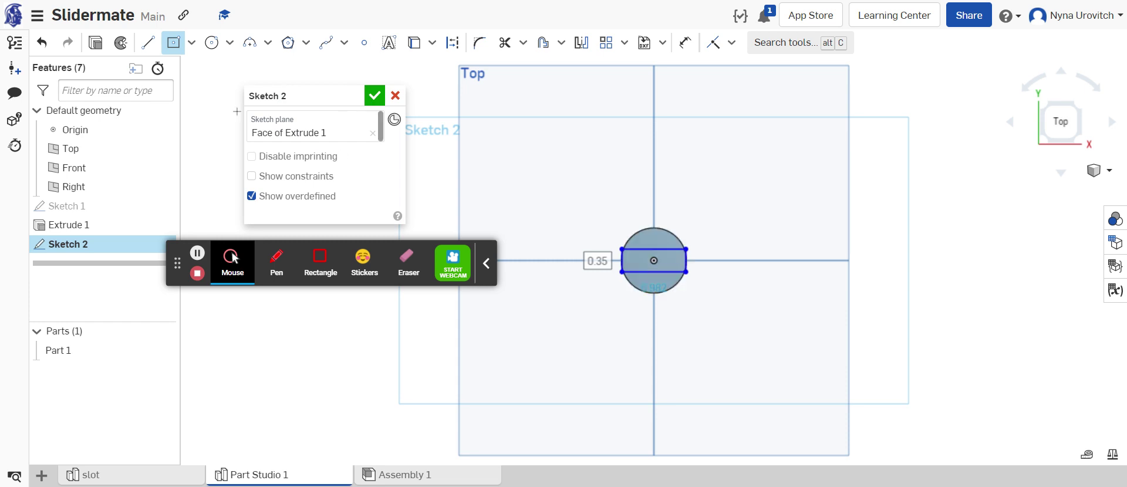
pyautogui.click(375, 95)
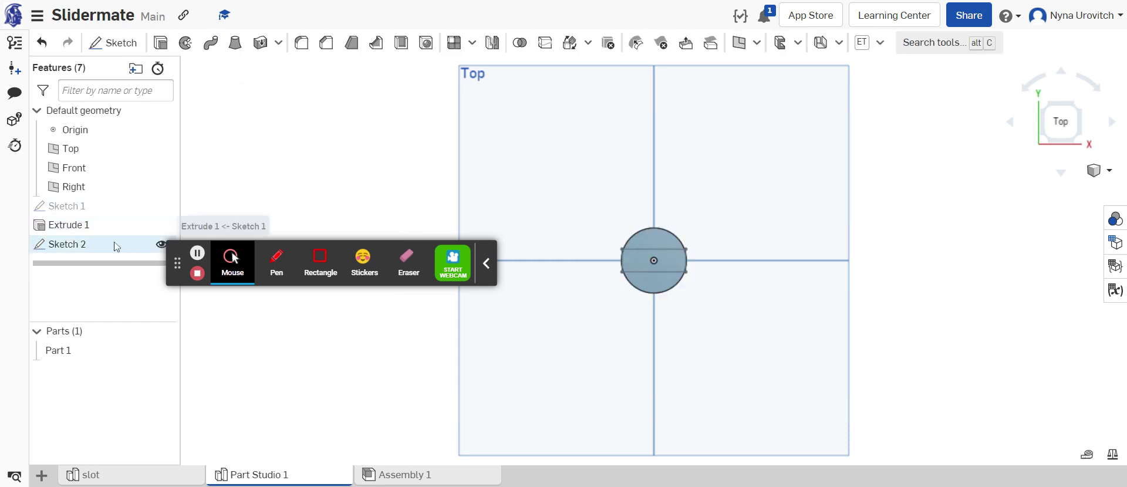
# - Reopen Sketch 2 and dimension the slot's top line to 1 in
pyautogui.doubleClick(98, 254)
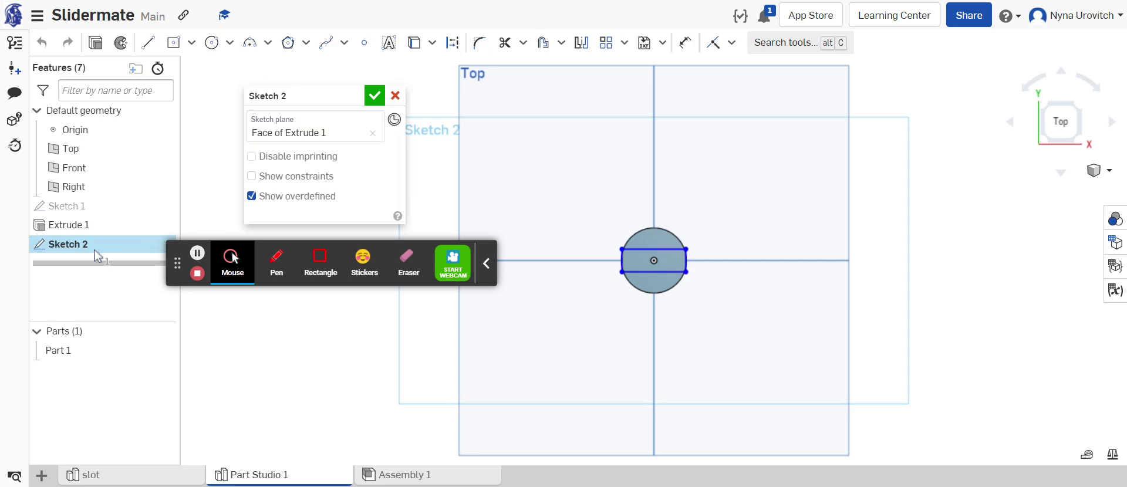
pyautogui.click(685, 42)
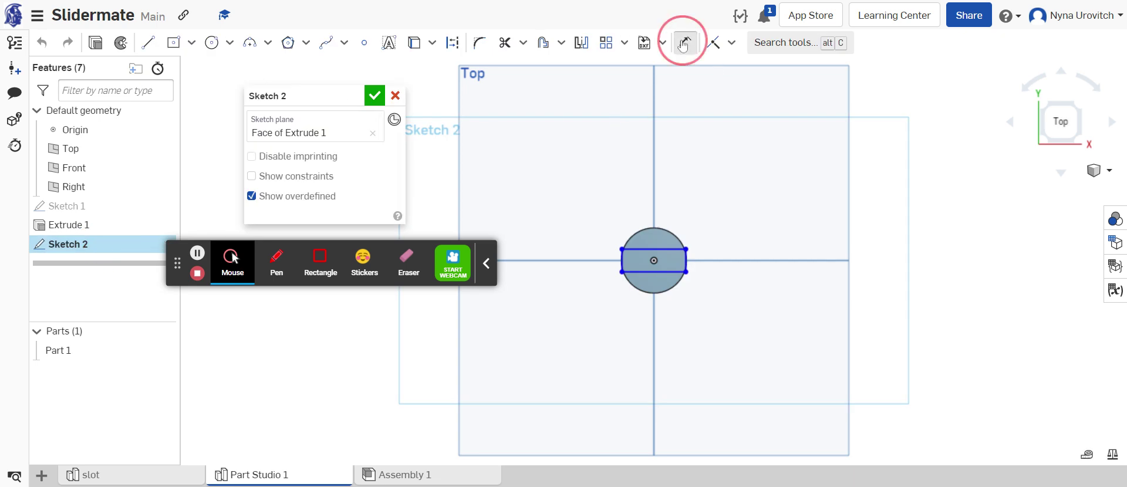
pyautogui.click(649, 245)
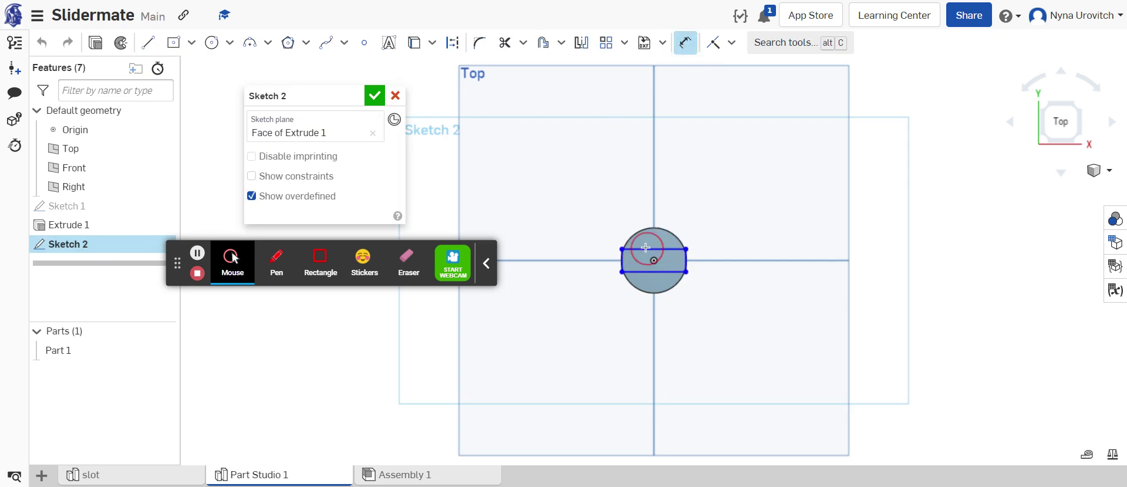
pyautogui.click(637, 167)
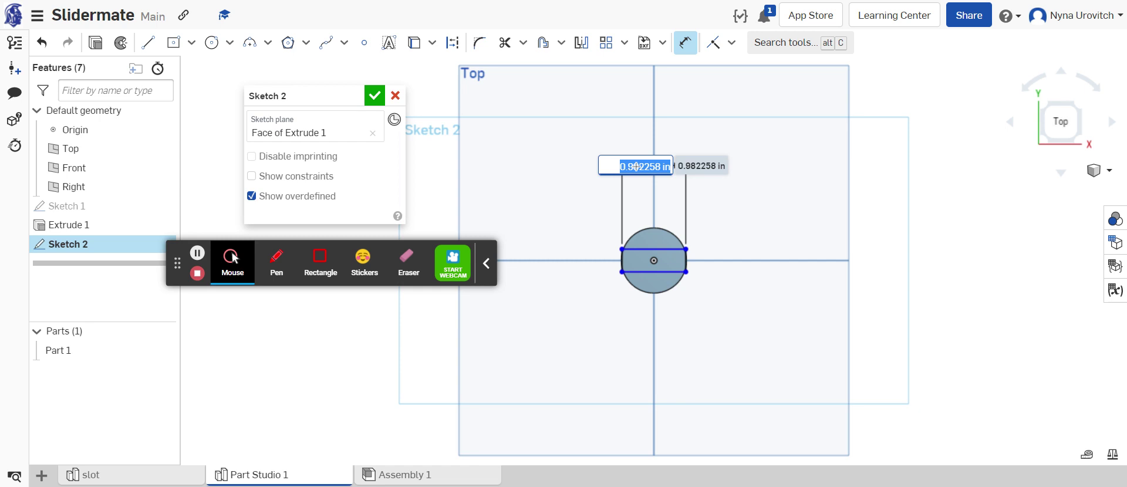
pyautogui.press('BackSpace')
pyautogui.press('Return')
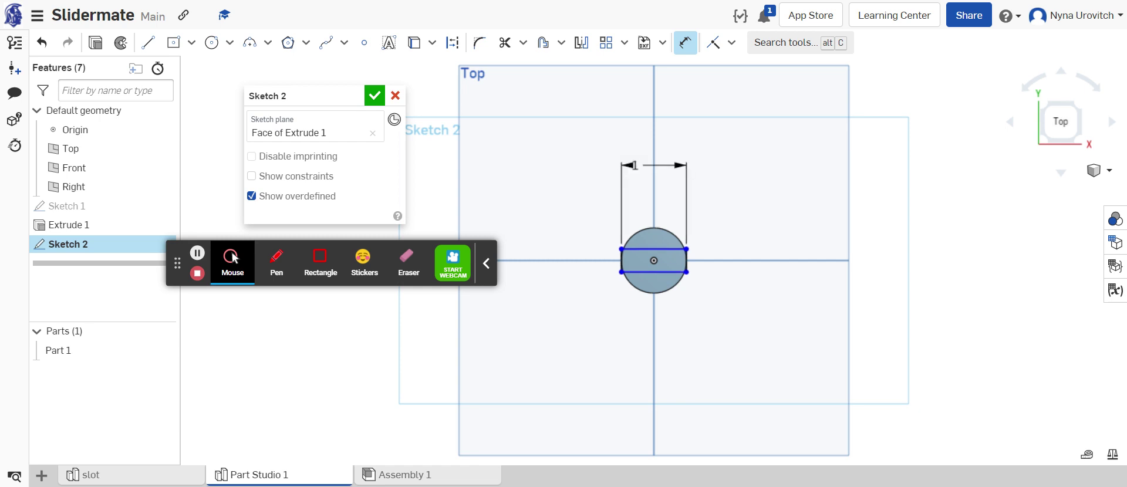
# - Set the slot's right edge to 0.25 in, dropping a stray 90° angle dimension, and accept
pyautogui.click(685, 260)
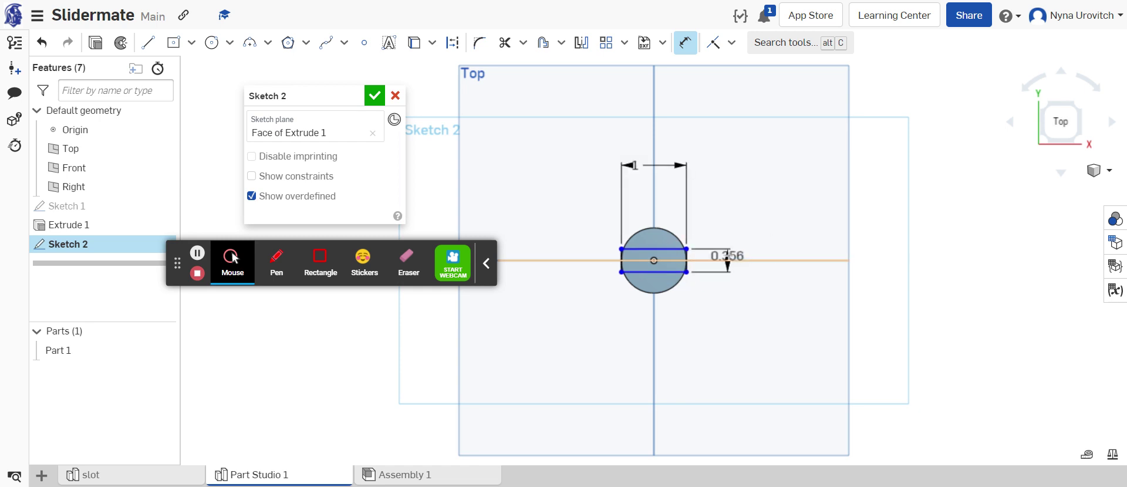
pyautogui.click(731, 253)
pyautogui.click(757, 156)
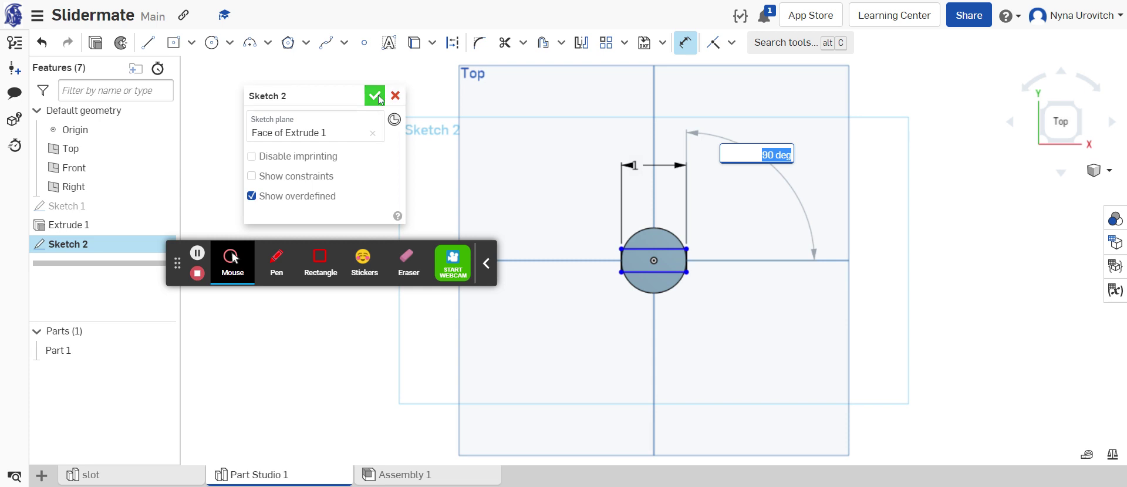
pyautogui.click(42, 43)
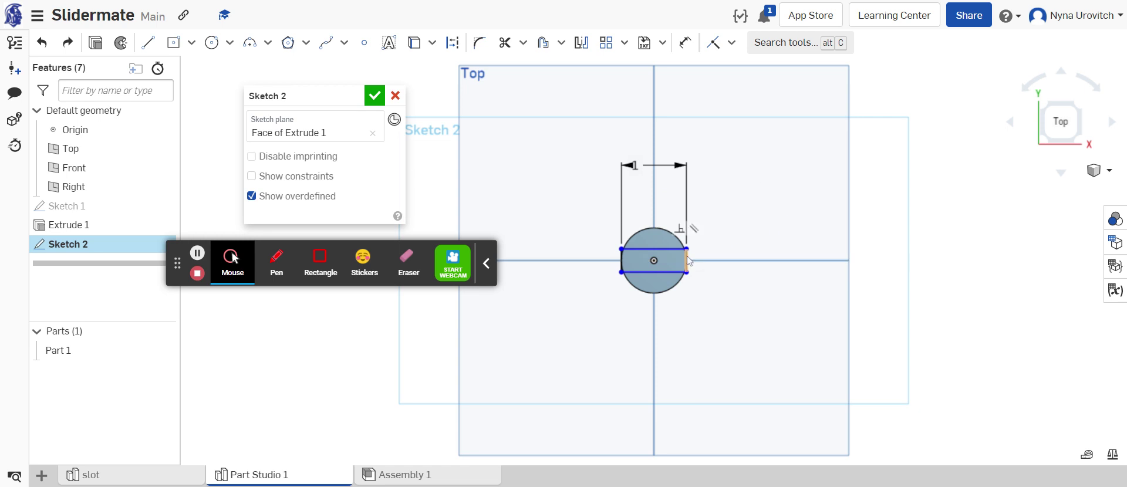
pyautogui.click(685, 42)
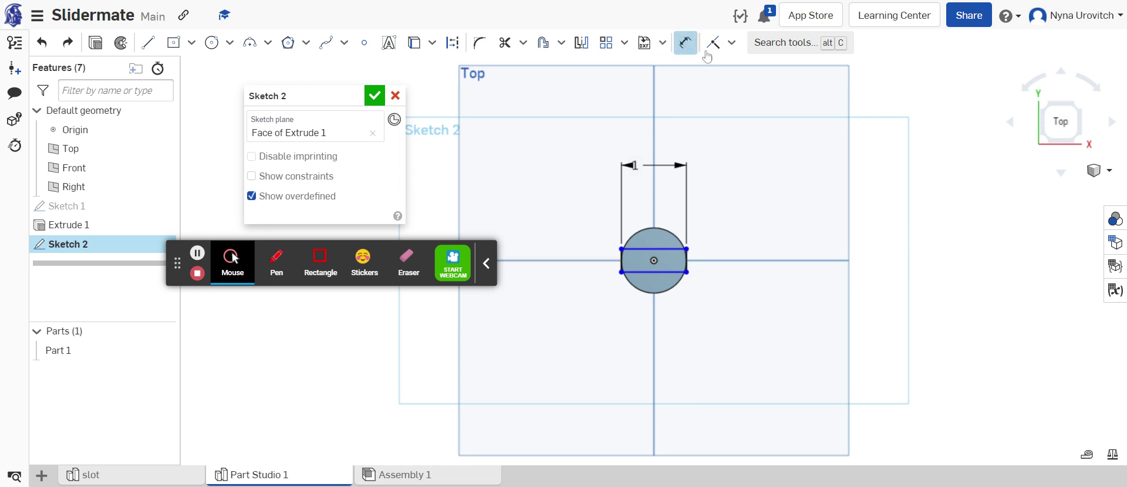
pyautogui.click(685, 257)
pyautogui.click(762, 257)
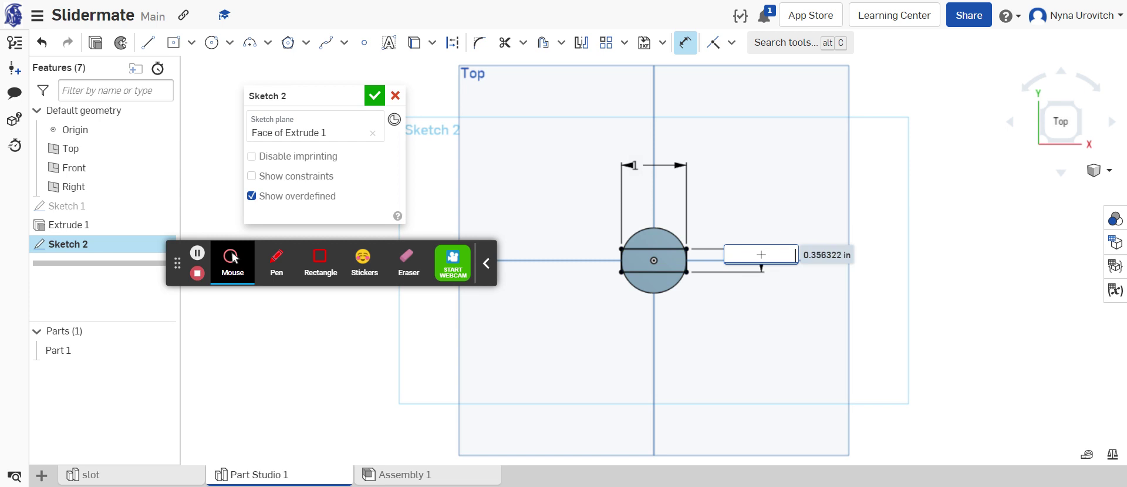
pyautogui.write('0.25')
pyautogui.press('Return')
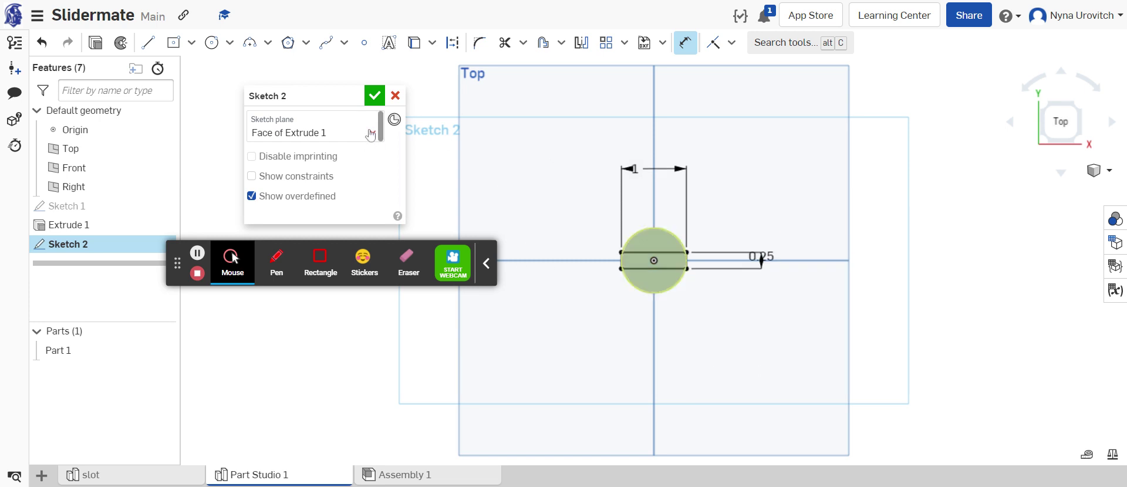
pyautogui.click(375, 95)
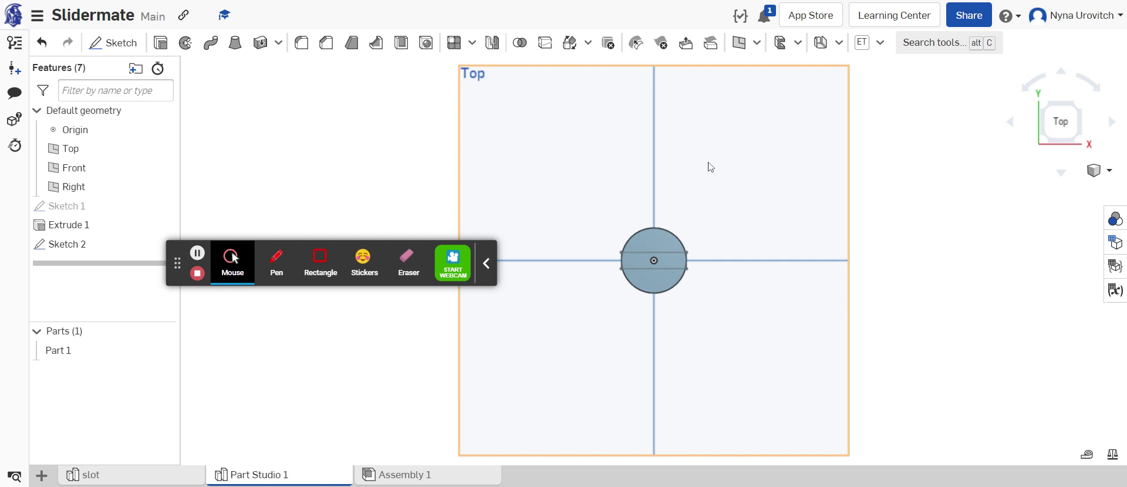
# - Cut the slot region 2 in deep into the peg with a Remove extrude
pyautogui.click(675, 264)
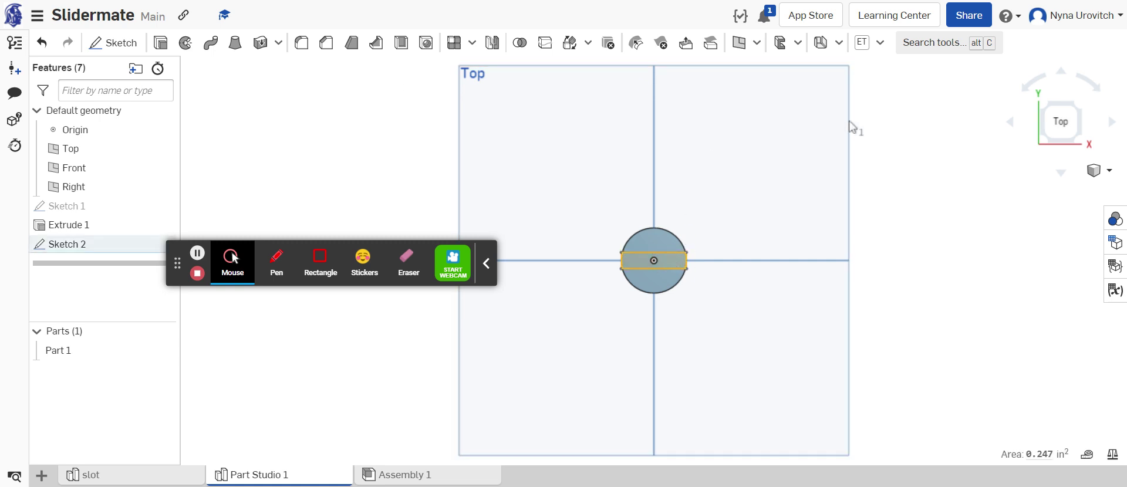
pyautogui.click(160, 43)
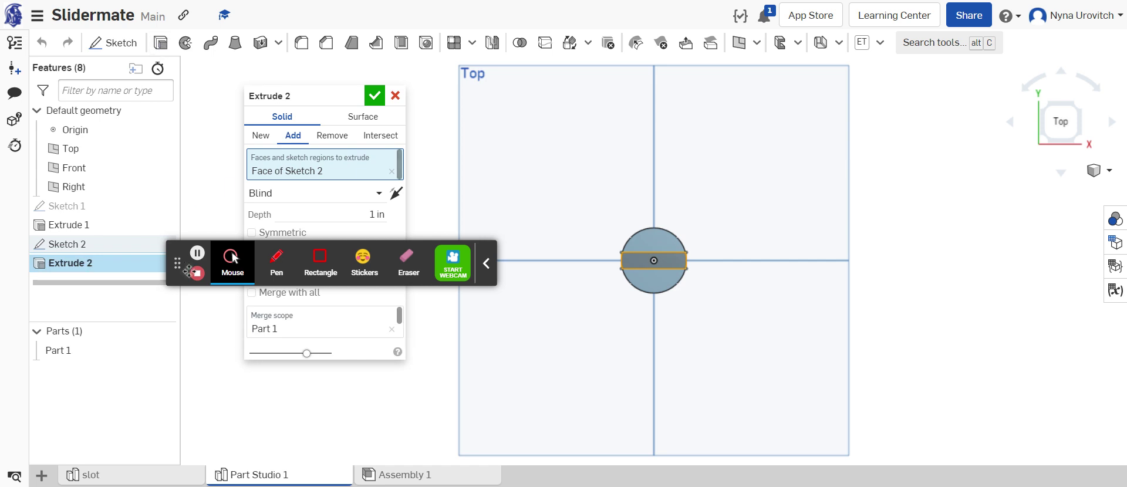
pyautogui.moveTo(187, 270); pyautogui.dragTo(185, 452)
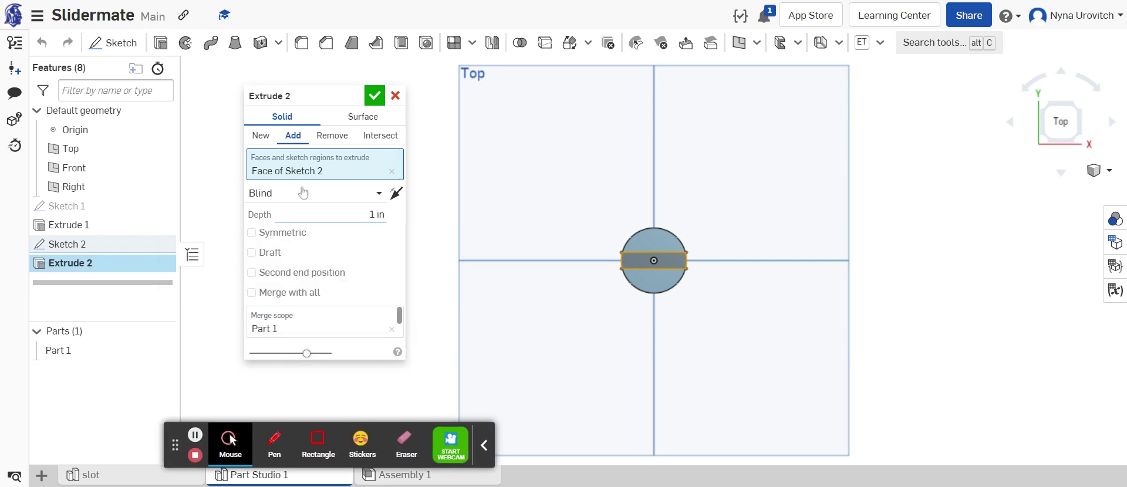
pyautogui.click(330, 138)
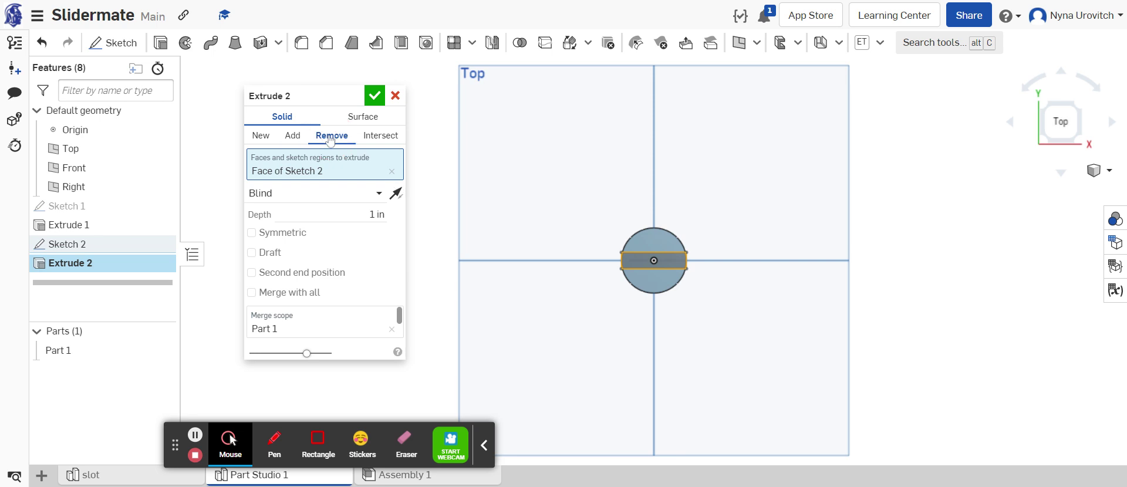
pyautogui.click(370, 213)
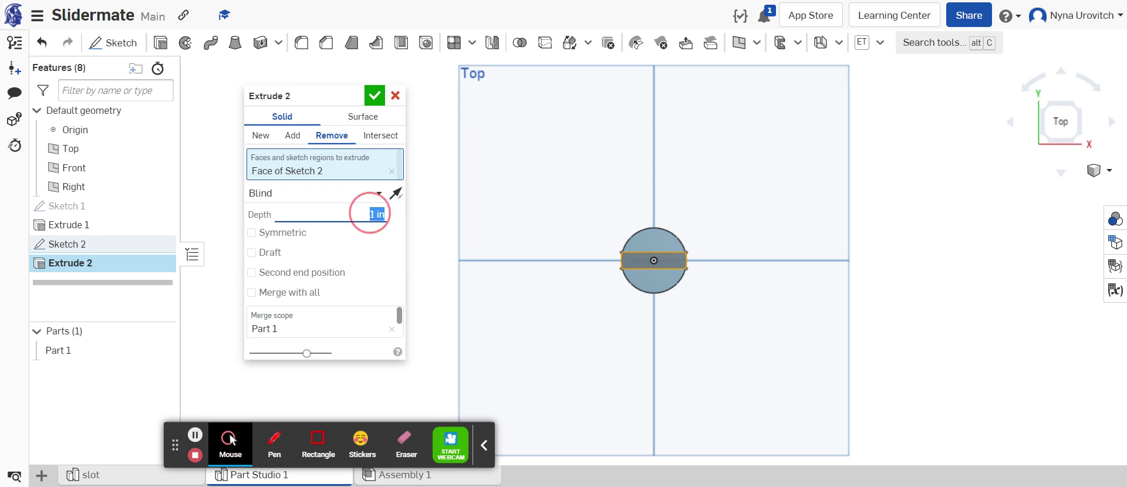
pyautogui.write('2')
pyautogui.press('Return')
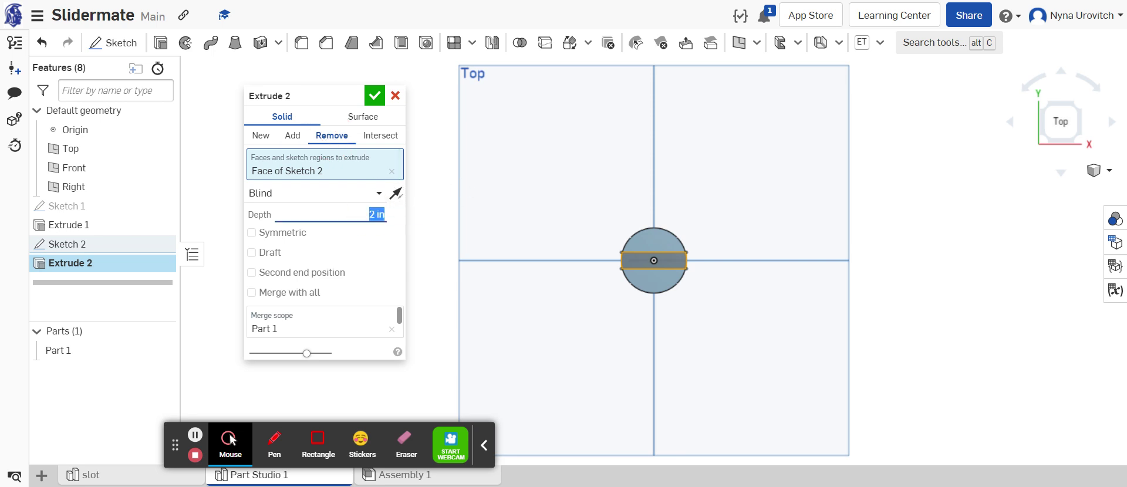
pyautogui.click(375, 96)
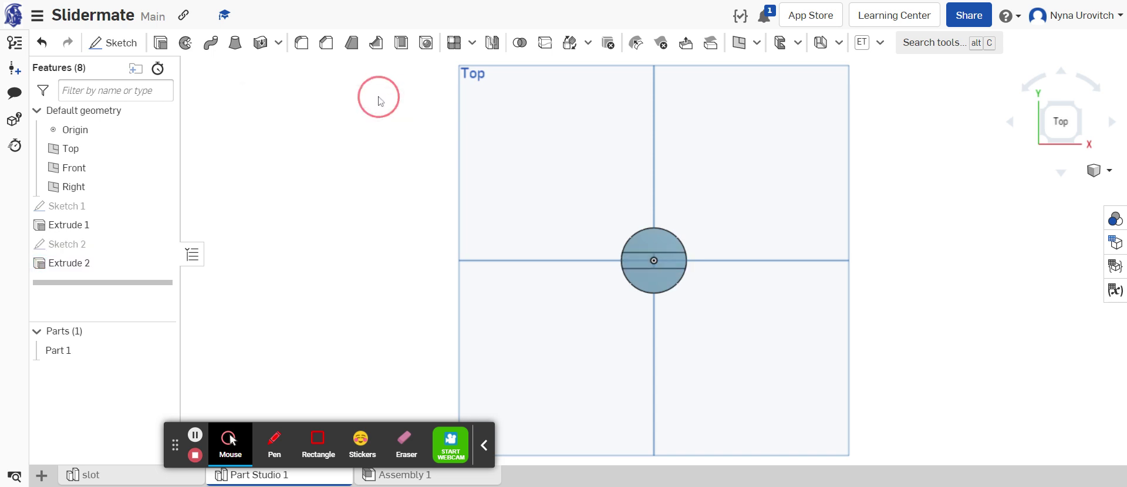
# - Show the slotted peg in isometric view and switch to Assembly 1
pyautogui.click(1093, 170)
pyautogui.click(1046, 177)
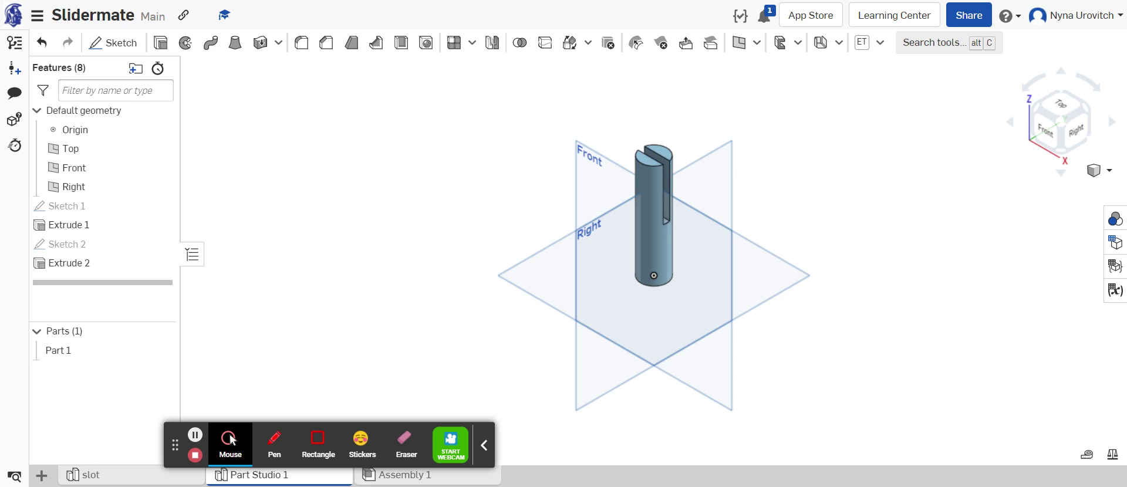
pyautogui.click(419, 482)
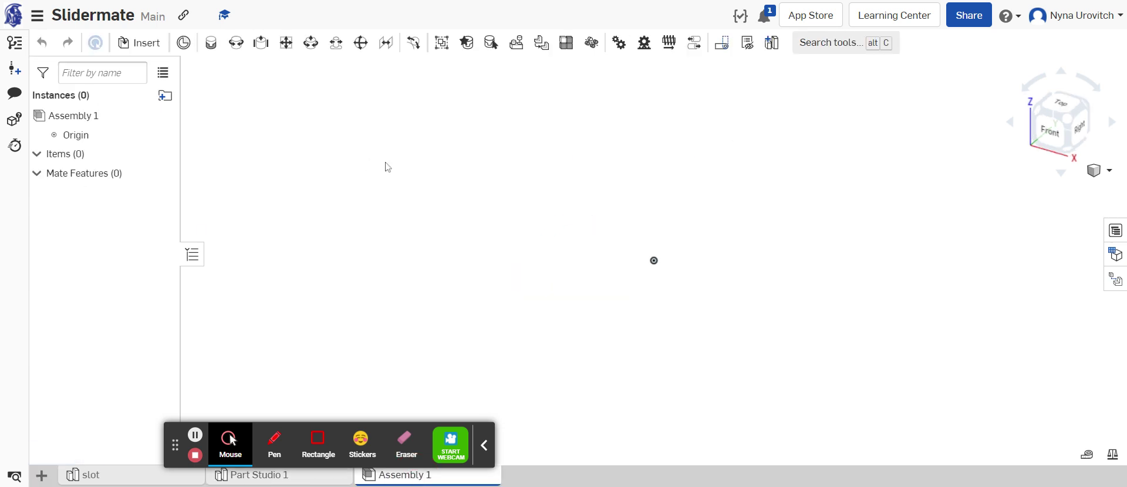
# - Insert the slotted peg from Part Studio 1 and the holed block from slot into Assembly 1
pyautogui.click(146, 43)
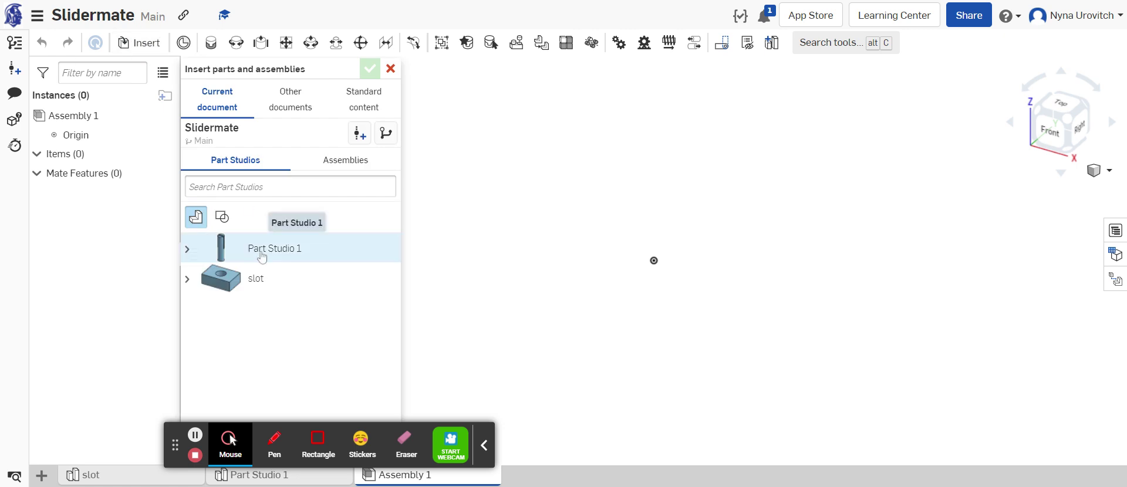
pyautogui.click(350, 240)
pyautogui.click(502, 234)
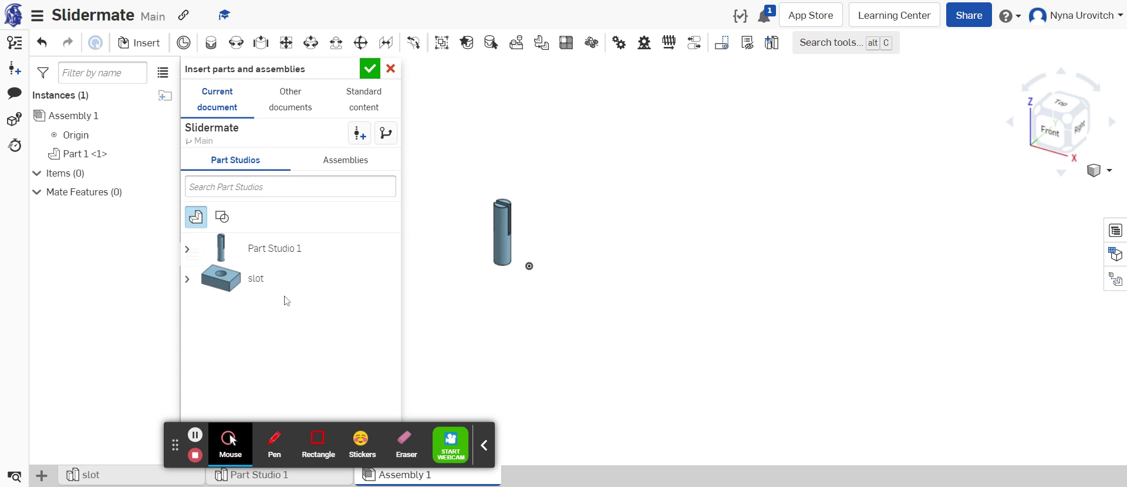
pyautogui.click(364, 287)
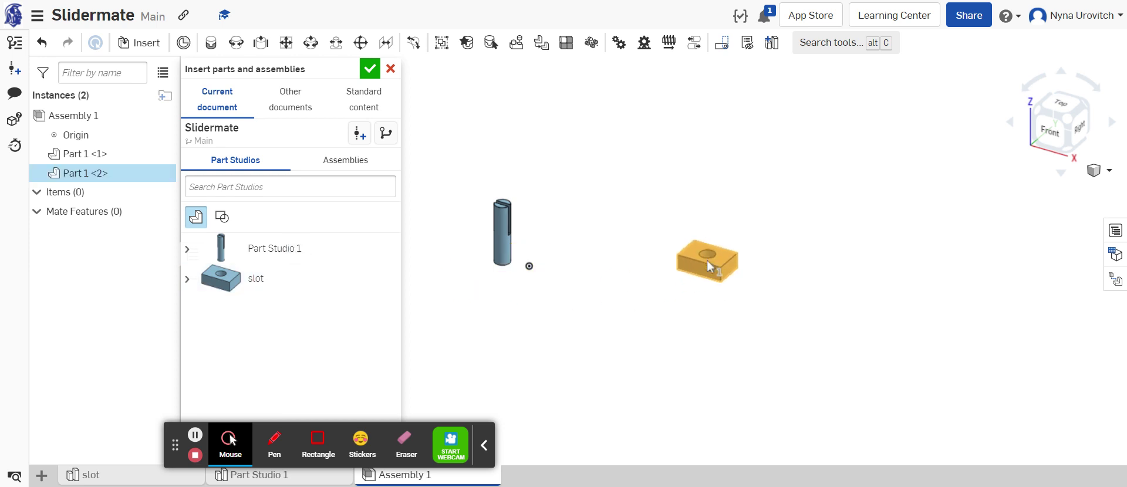
pyautogui.click(763, 264)
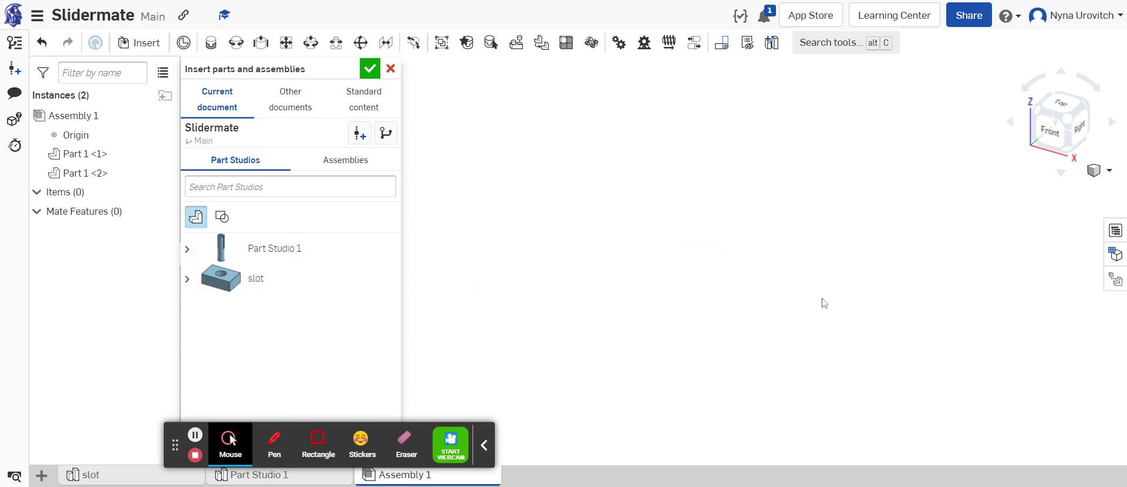
pyautogui.scroll(-5, 824, 301)
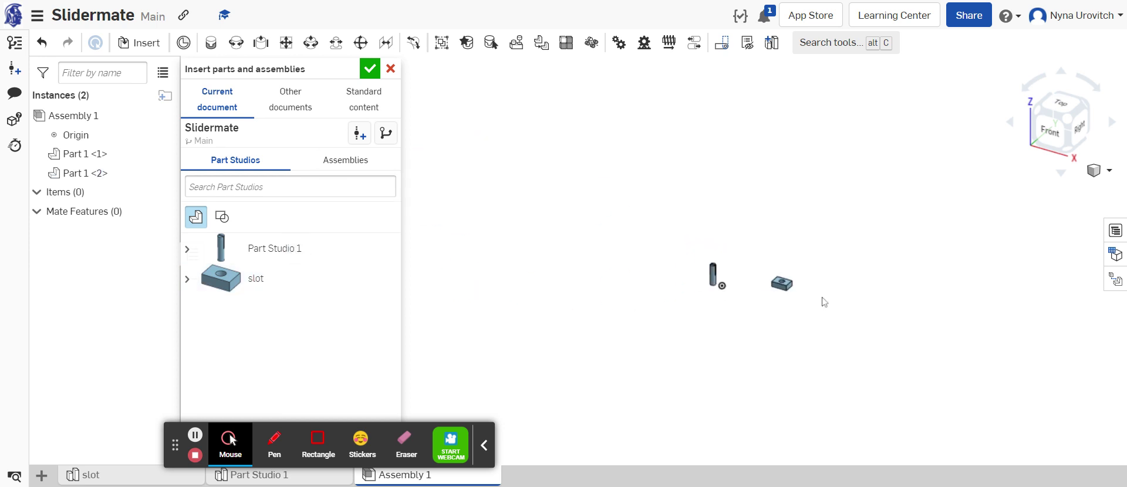
pyautogui.click(370, 69)
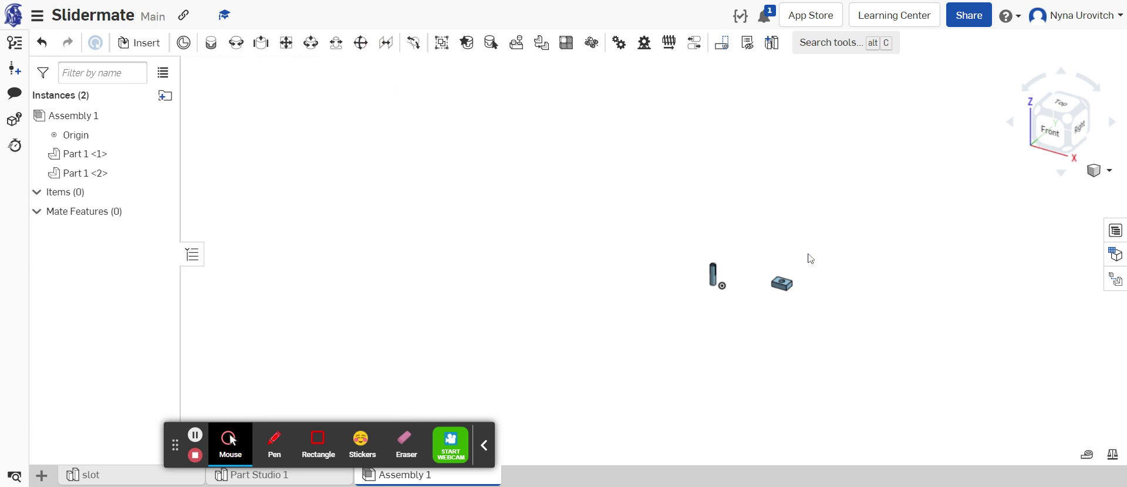
# - Fix the holed block, Part 1 <2>, in place, framing both parts in the view
pyautogui.scroll(5, 810, 258)
pyautogui.scroll(-5, 810, 259)
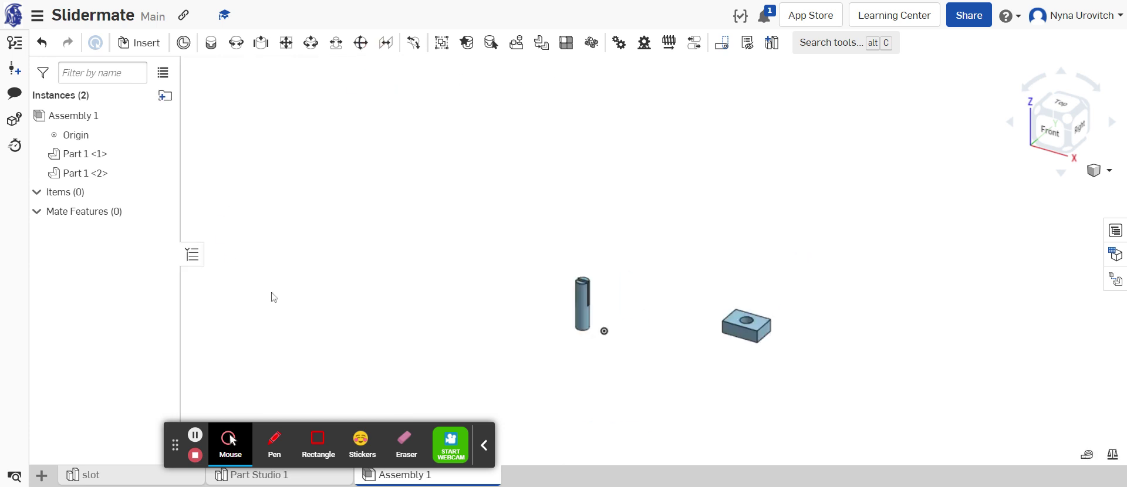
pyautogui.scroll(-2, 276, 297)
pyautogui.moveTo(281, 297); pyautogui.dragTo(261, 208, button='middle')
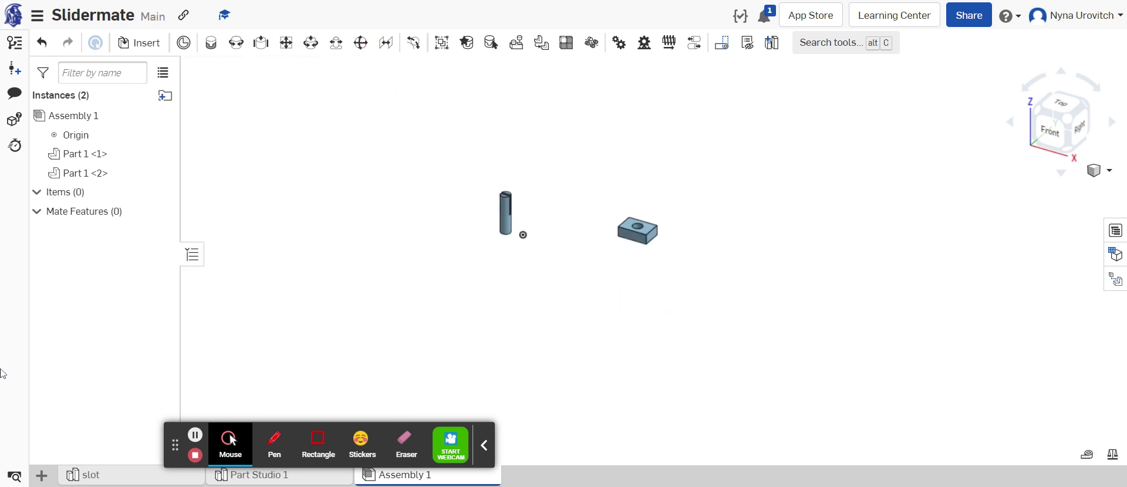
pyautogui.scroll(3, 683, 264)
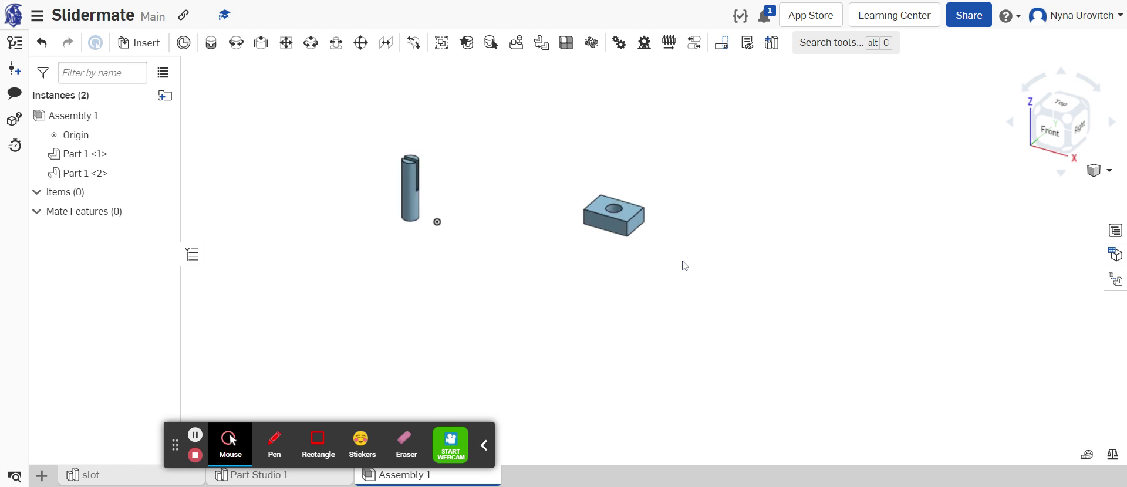
pyautogui.scroll(2, 612, 327)
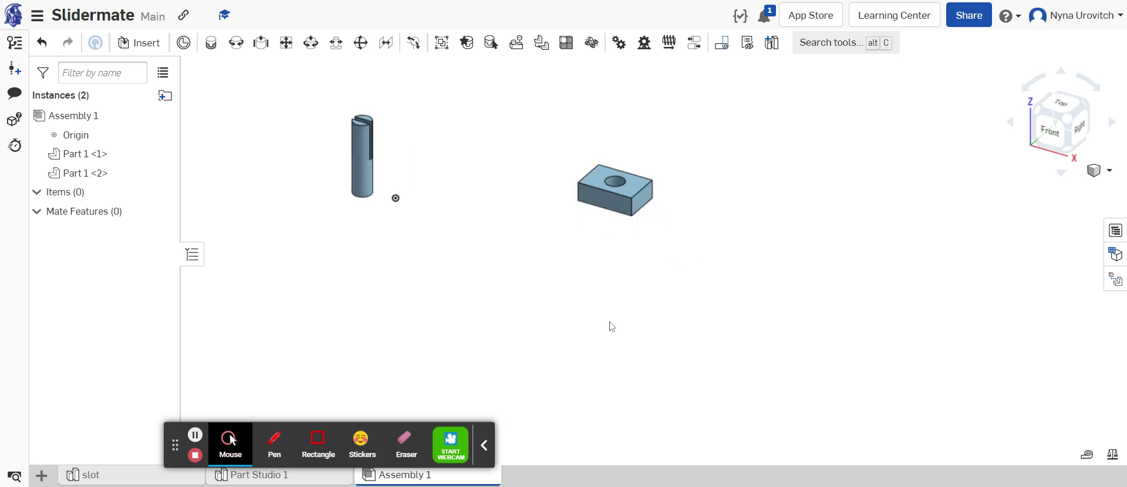
pyautogui.rightClick(620, 207)
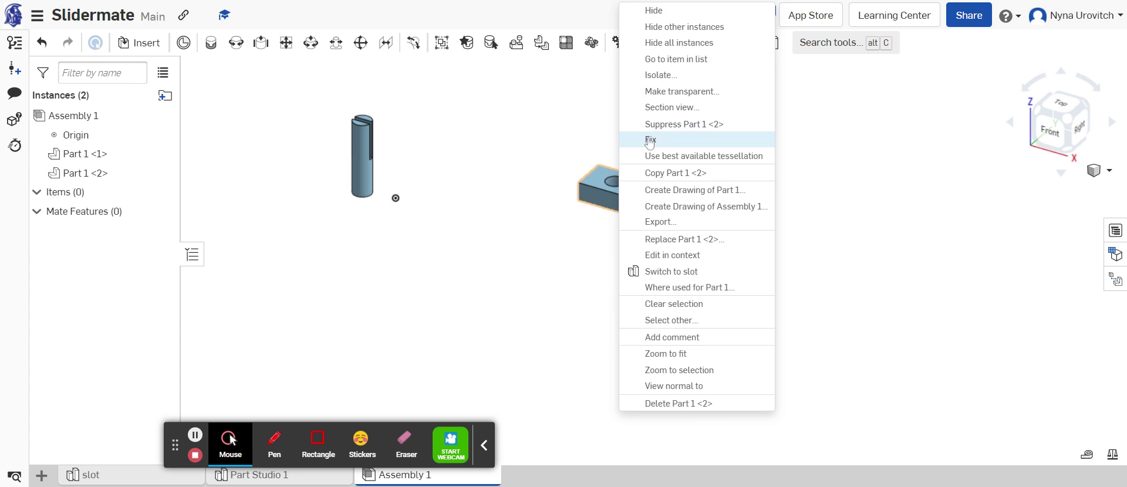
pyautogui.click(650, 141)
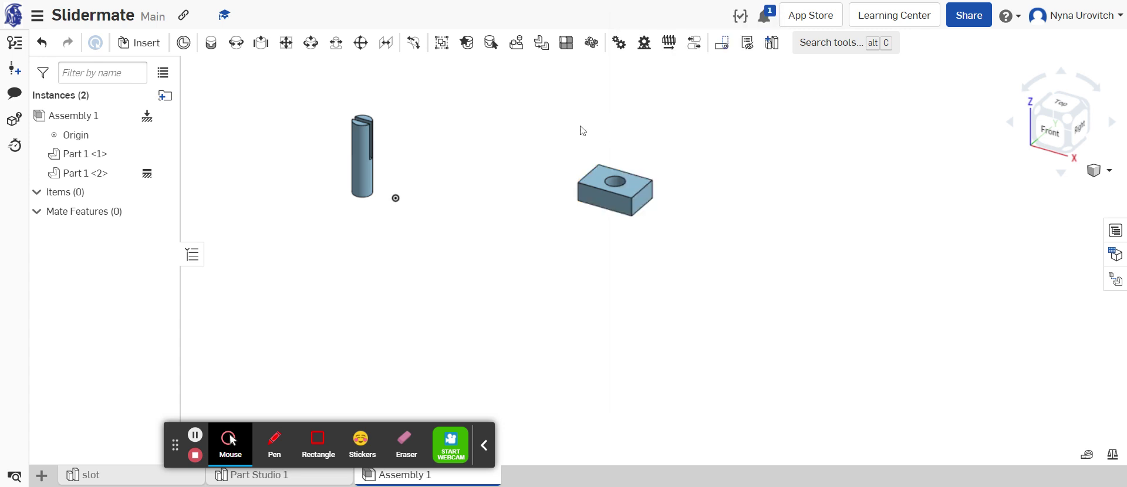
pyautogui.scroll(2, 500, 155)
pyautogui.moveTo(500, 153); pyautogui.dragTo(493, 213, button='middle')
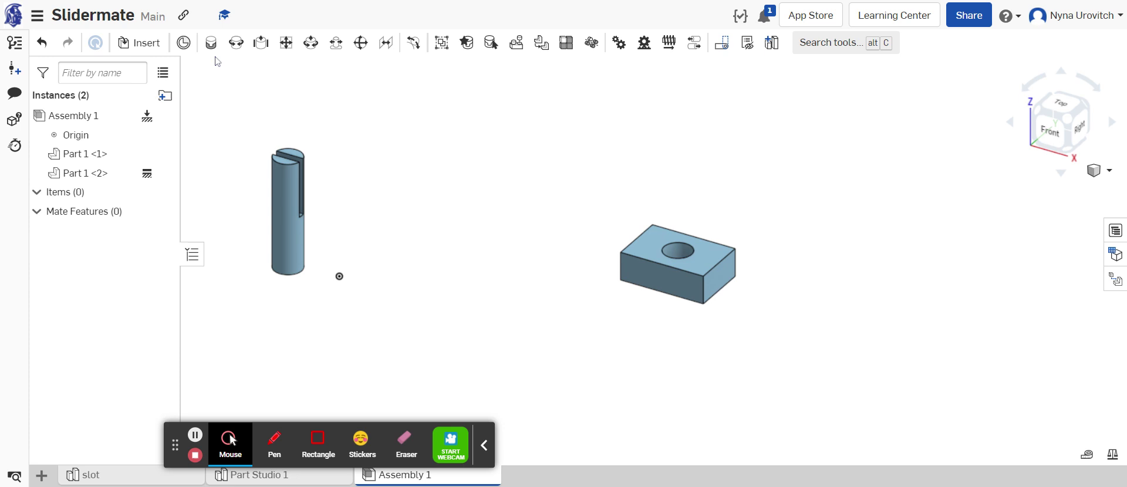
# - Create a slider mate from the block's hole connector to the peg's bottom-face connector
pyautogui.click(262, 53)
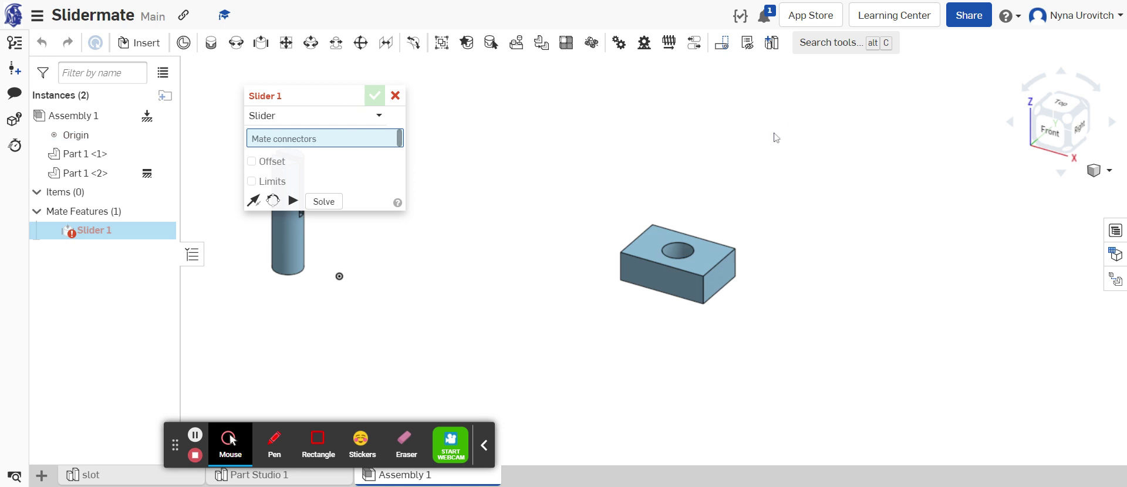
pyautogui.click(685, 251)
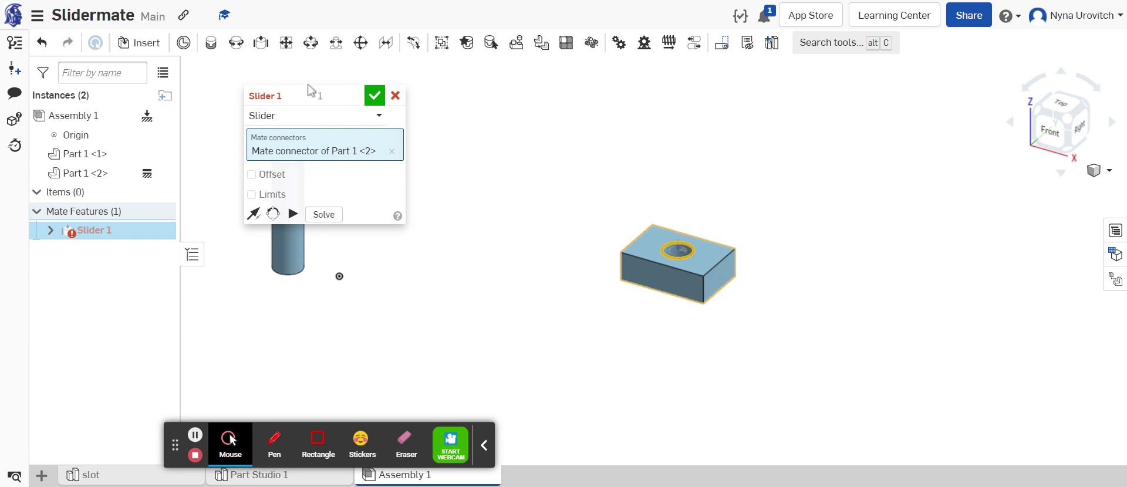
pyautogui.moveTo(306, 91)
pyautogui.moveTo(305, 91); pyautogui.dragTo(53, 293)
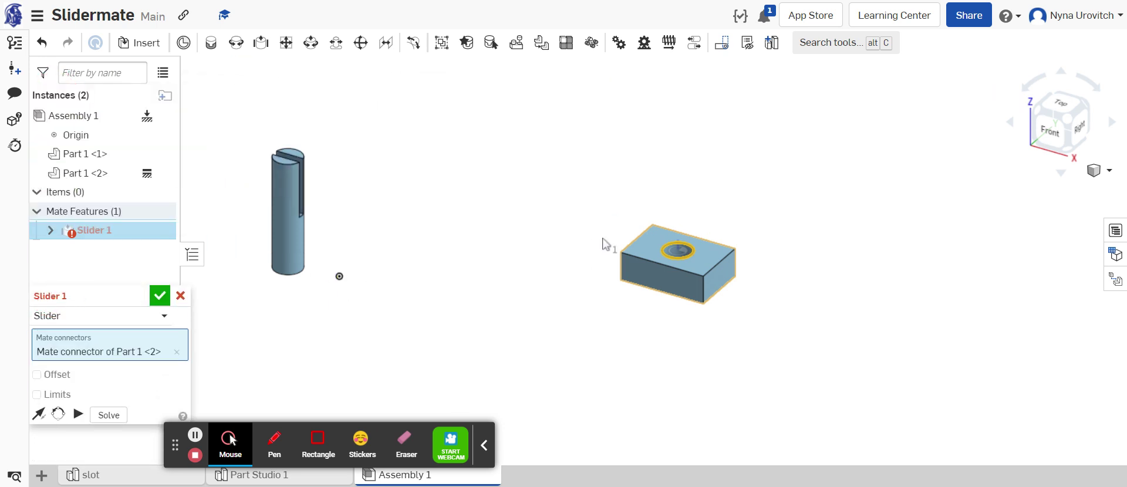
pyautogui.click(1068, 75)
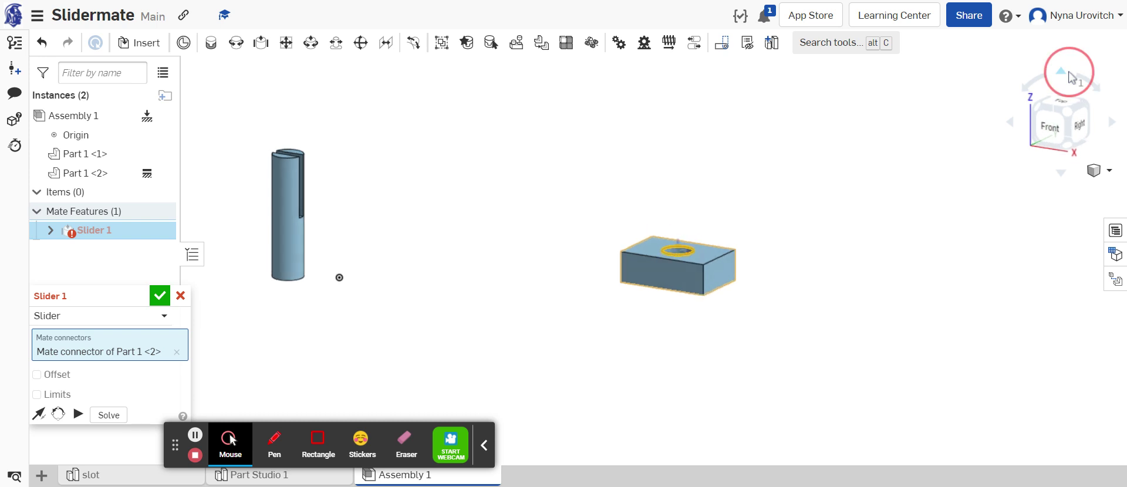
pyautogui.click(1069, 74)
pyautogui.click(1068, 75)
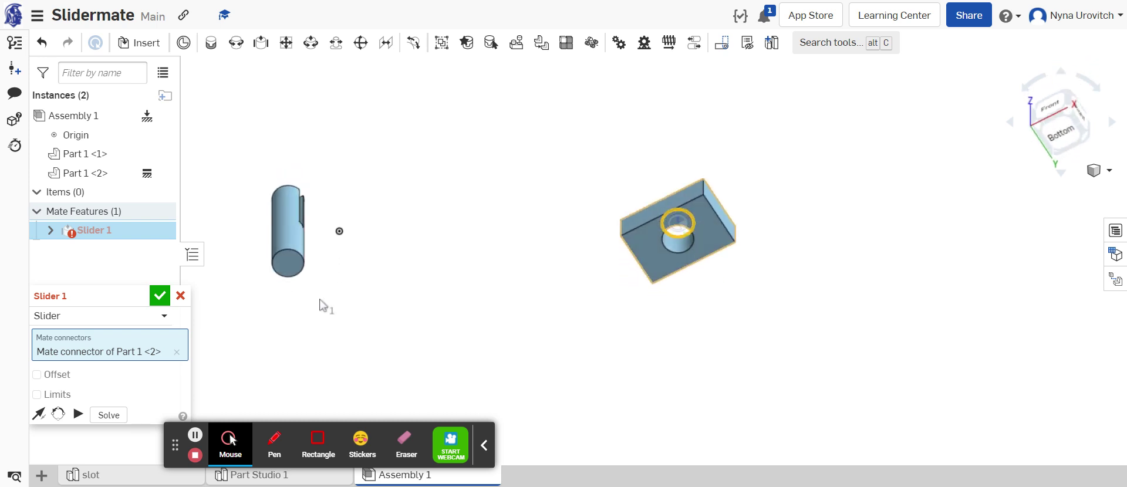
pyautogui.click(290, 270)
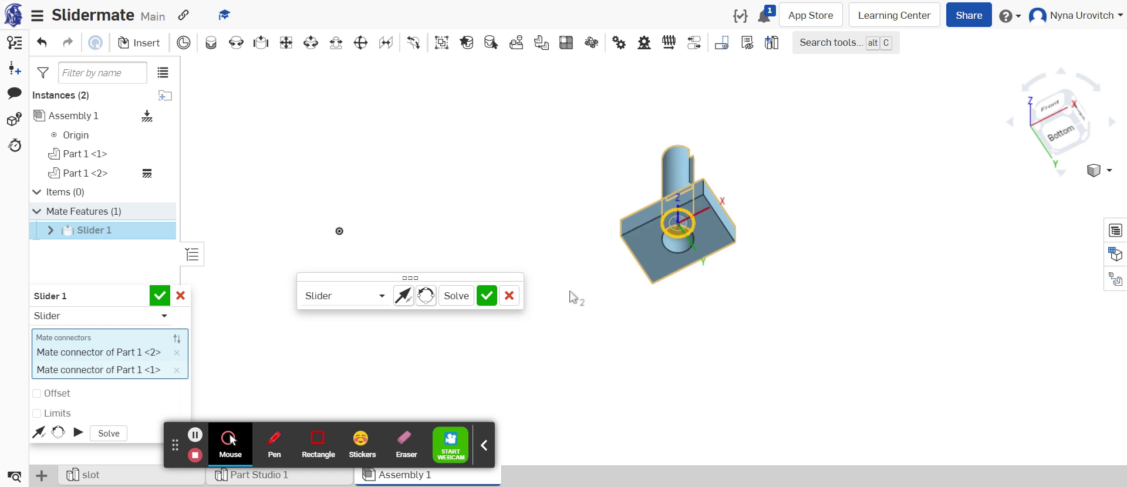
# - Commit Slider 1 and return to the isometric view
pyautogui.click(486, 295)
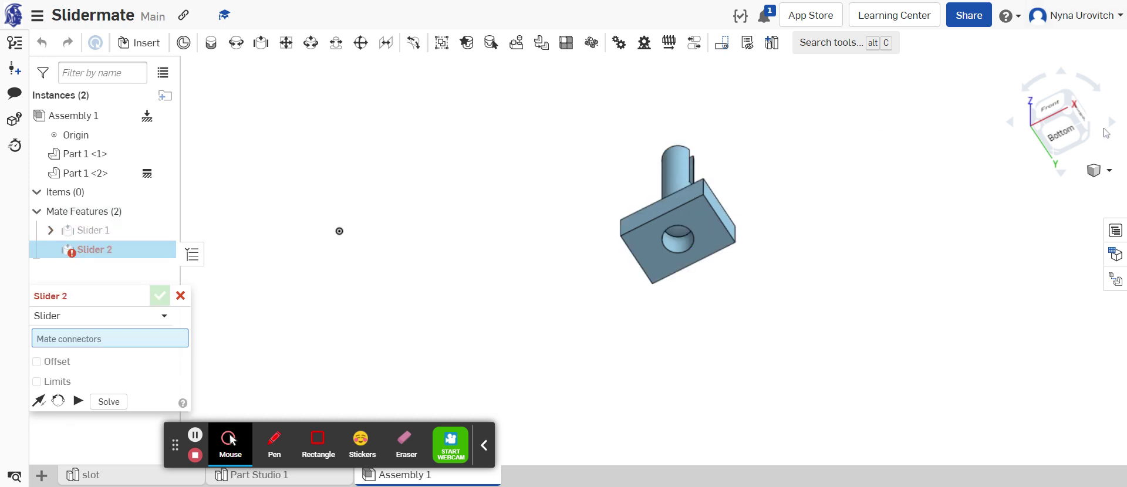
pyautogui.click(1108, 171)
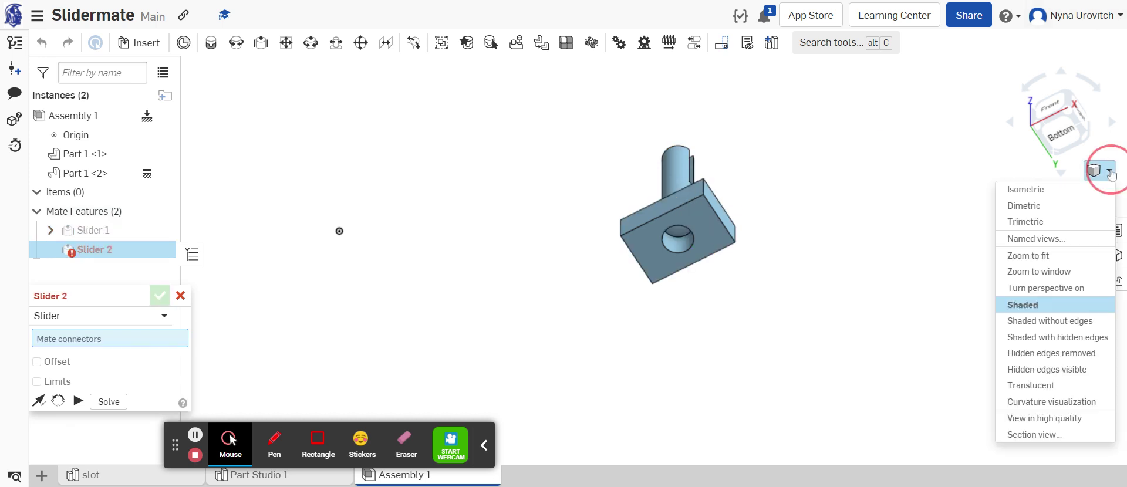
pyautogui.click(1086, 188)
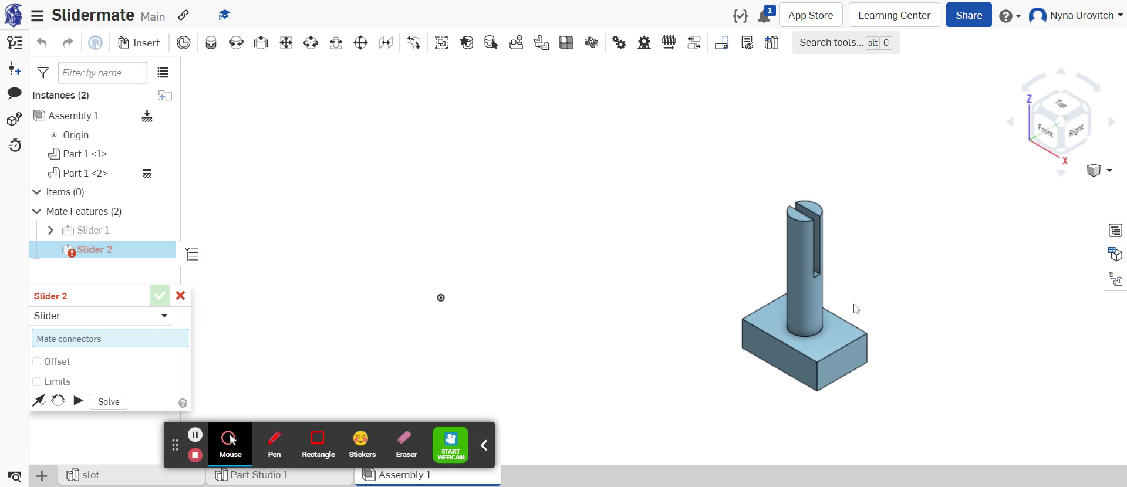
# - Slide the peg down and back up through the hole, then discard the empty Slider 2
pyautogui.moveTo(818, 297)
pyautogui.mouseDown()
pyautogui.moveTo(810, 262)
pyautogui.moveTo(801, 398)
pyautogui.moveTo(807, 296)
pyautogui.moveTo(803, 332)
pyautogui.moveTo(800, 306)
pyautogui.mouseUp()
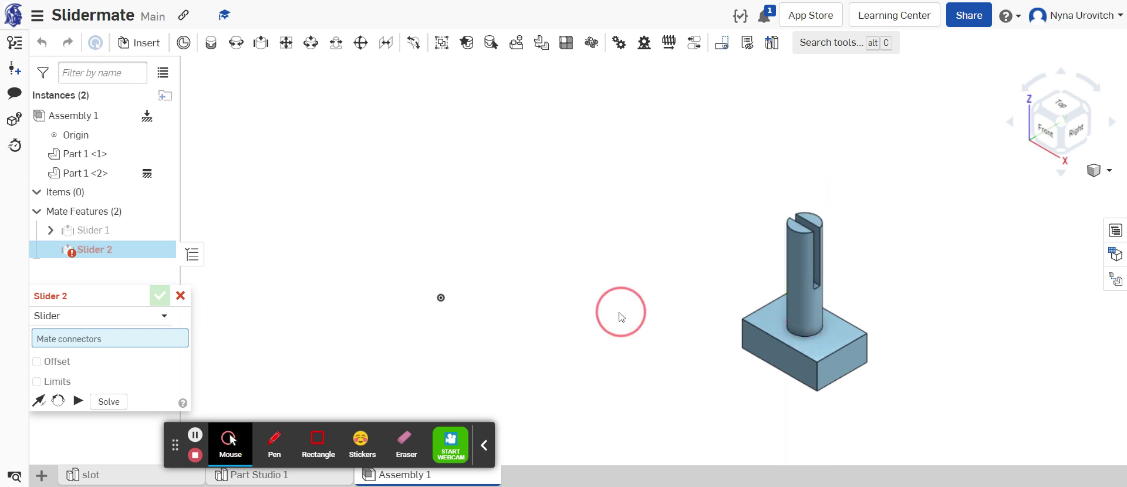
pyautogui.moveTo(621, 317); pyautogui.dragTo(857, 250)
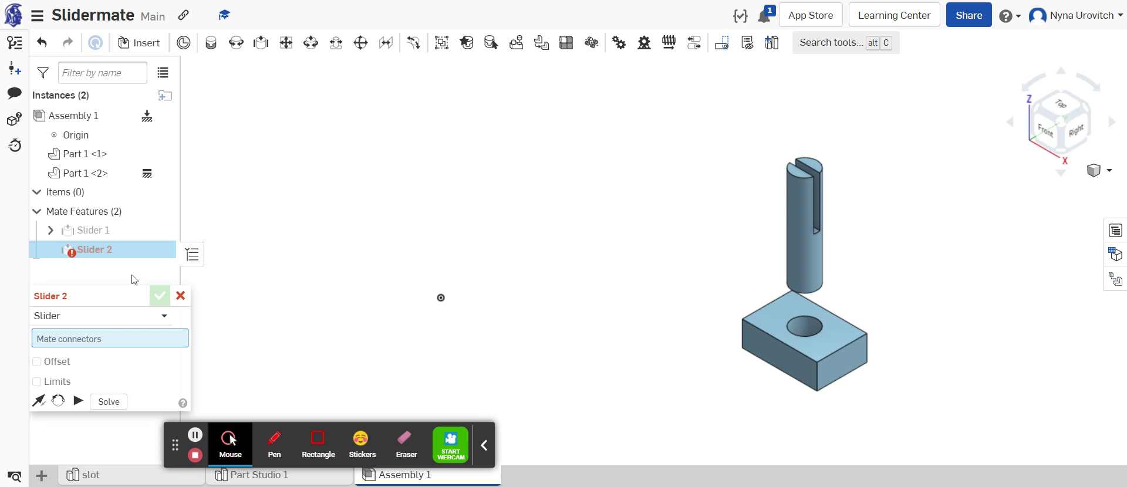
pyautogui.click(180, 297)
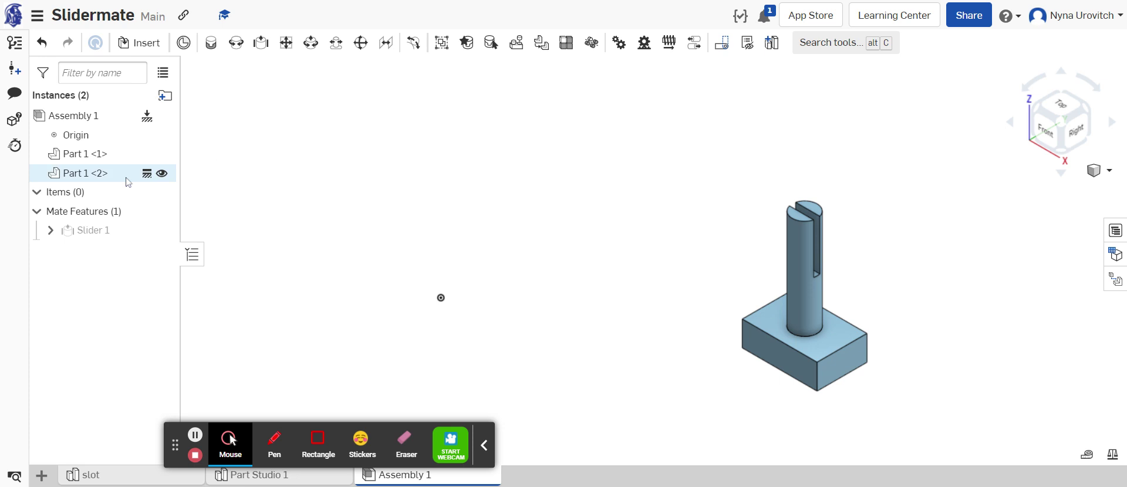
# - Enable travel limits on Slider 1 and clear the minimum limit to 0 in
pyautogui.doubleClick(117, 233)
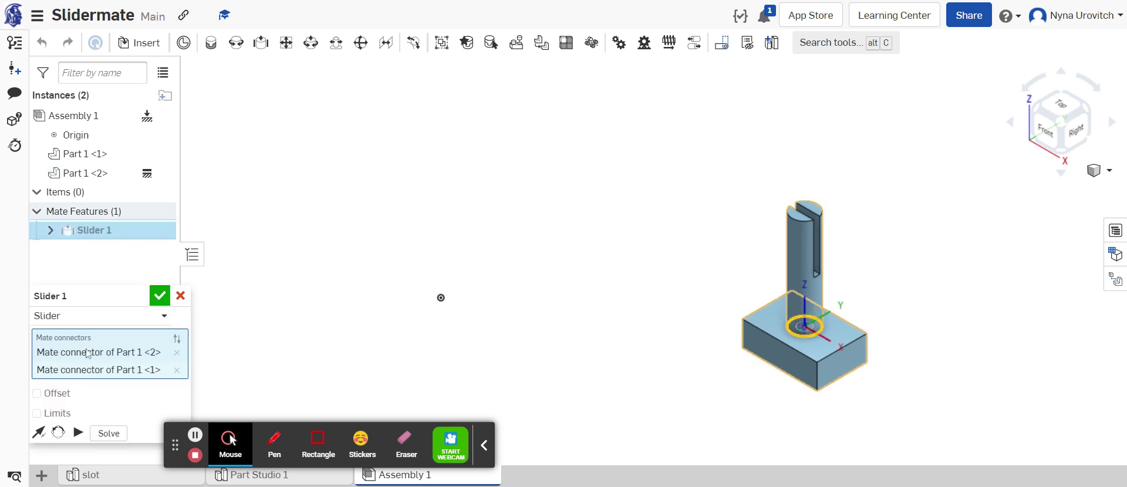
pyautogui.click(37, 414)
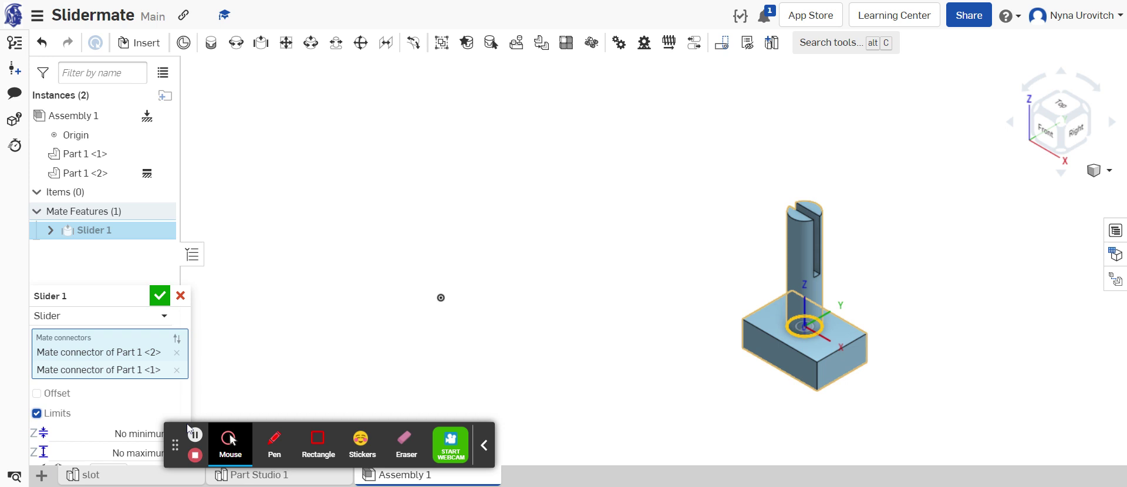
pyautogui.moveTo(180, 452); pyautogui.dragTo(261, 96)
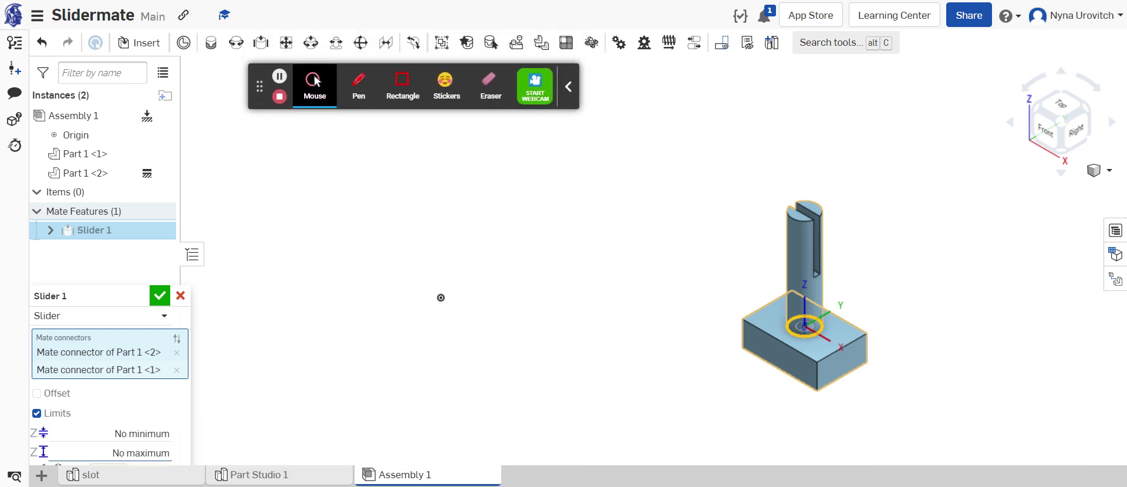
pyautogui.click(142, 434)
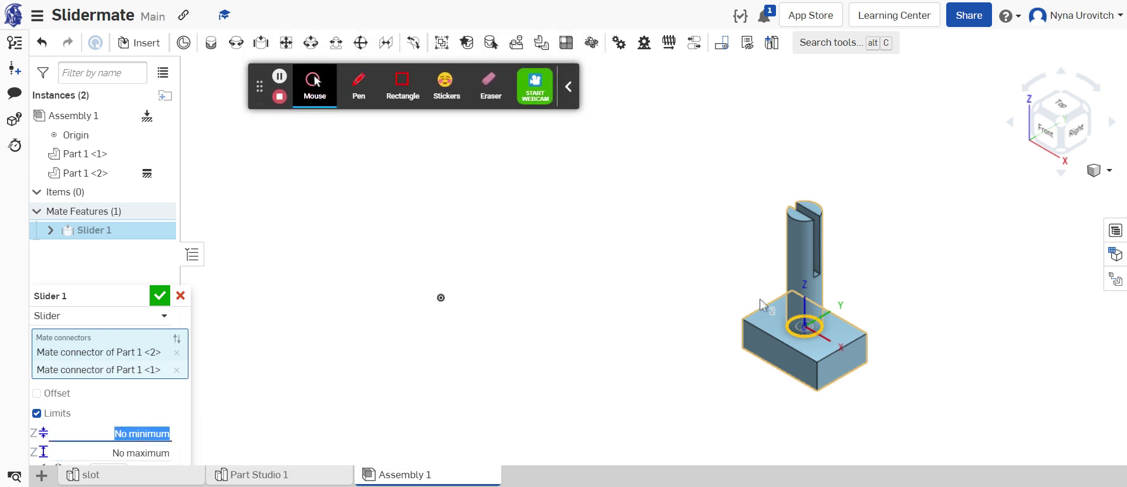
pyautogui.press('BackSpace')
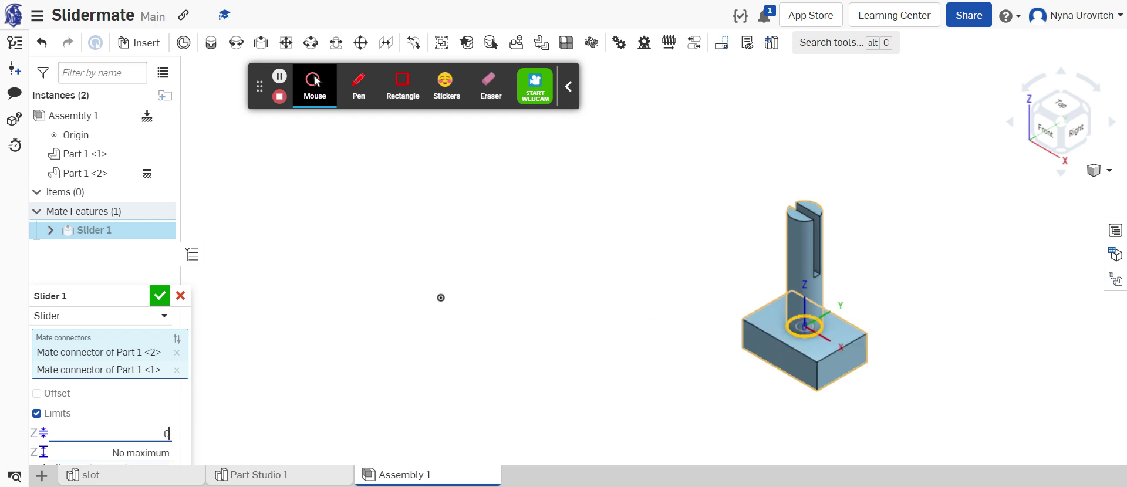
# - Enter 3.5 in as the maximum limit and accept the Slider 1 edit
pyautogui.click(165, 461)
pyautogui.press('Right')
pyautogui.press('Left')
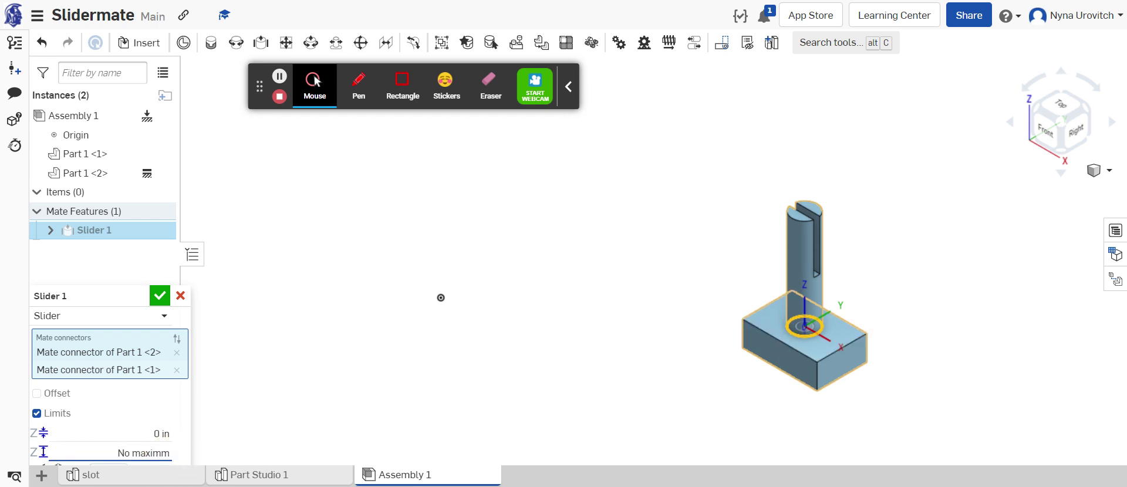
pyautogui.press('BackSpace')
pyautogui.write('3.5')
pyautogui.press('BackSpace')
pyautogui.press('BackSpace')
pyautogui.press('BackSpace')
pyautogui.press('BackSpace')
pyautogui.press('BackSpace')
pyautogui.press('BackSpace')
pyautogui.press('BackSpace')
pyautogui.press('BackSpace')
pyautogui.write('i')
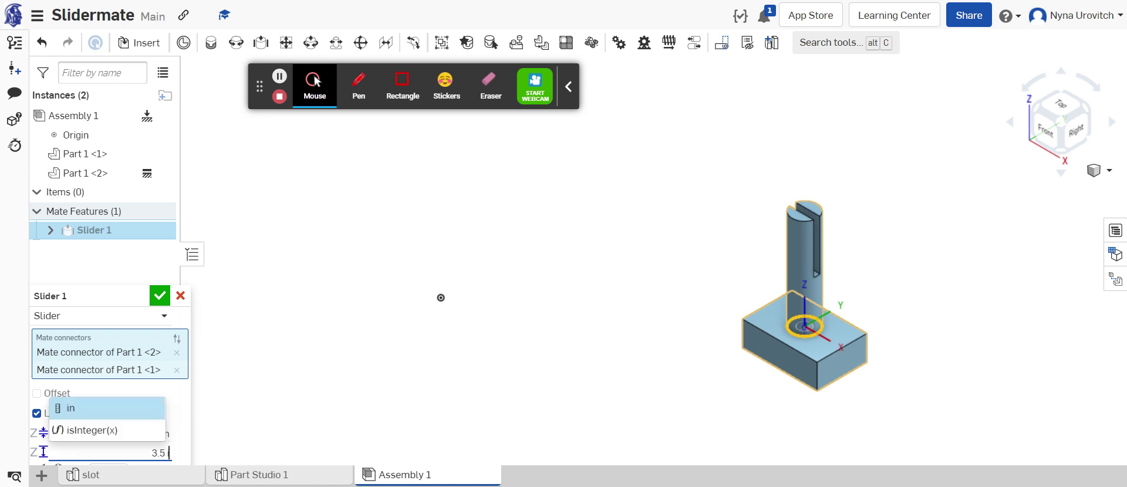
pyautogui.write('n')
pyautogui.click(160, 296)
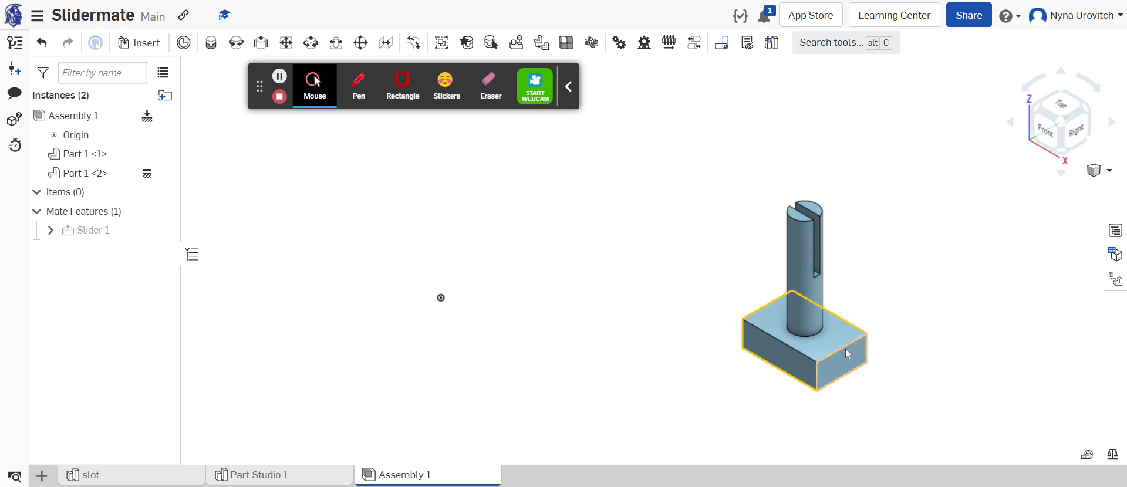
pyautogui.moveTo(805, 252); pyautogui.dragTo(802, 170)
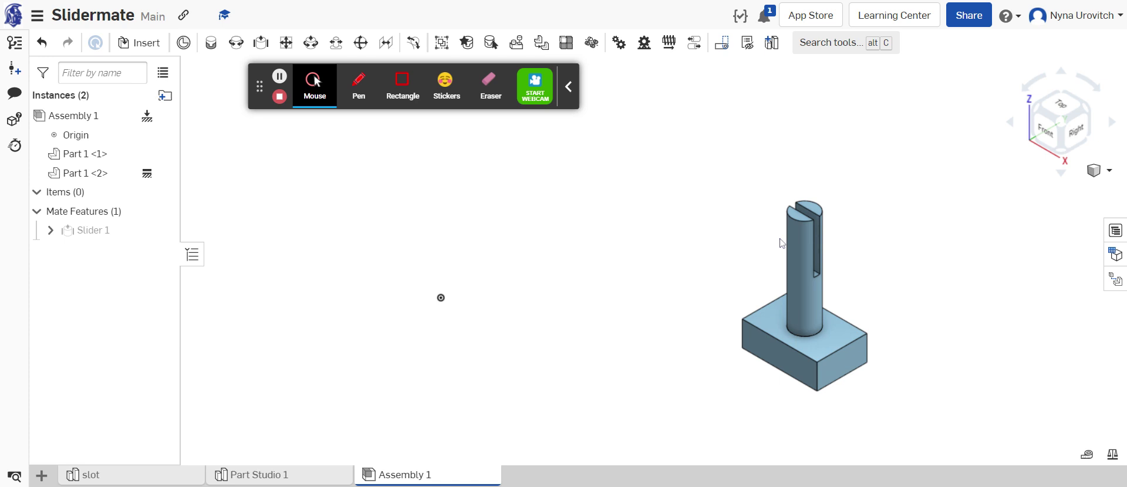
pyautogui.moveTo(799, 242); pyautogui.dragTo(796, 411)
pyautogui.moveTo(810, 83); pyautogui.dragTo(810, 212)
pyautogui.click(78, 232)
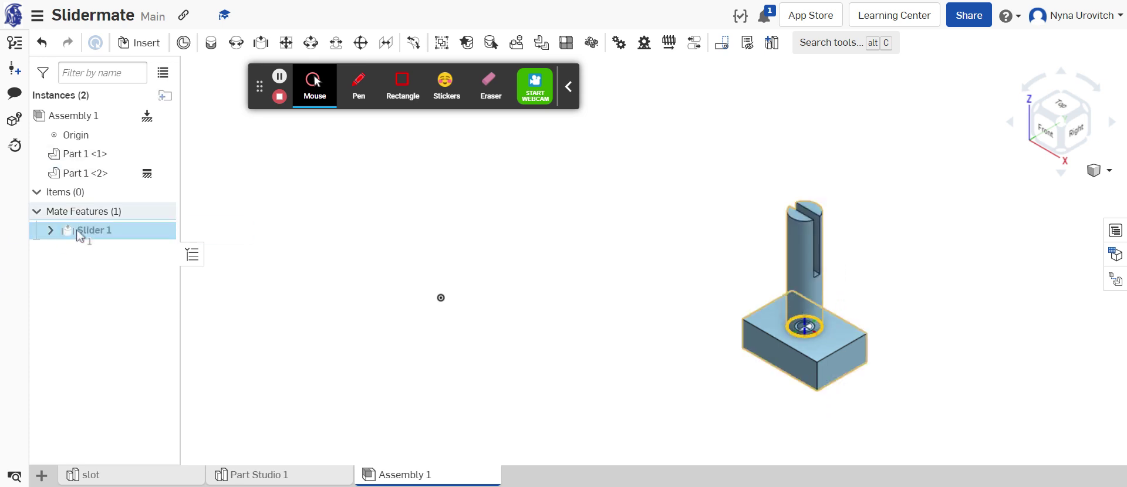
# - Reopen Slider 1 and enter limits of 0 in minimum and -4 in maximum
pyautogui.doubleClick(78, 233)
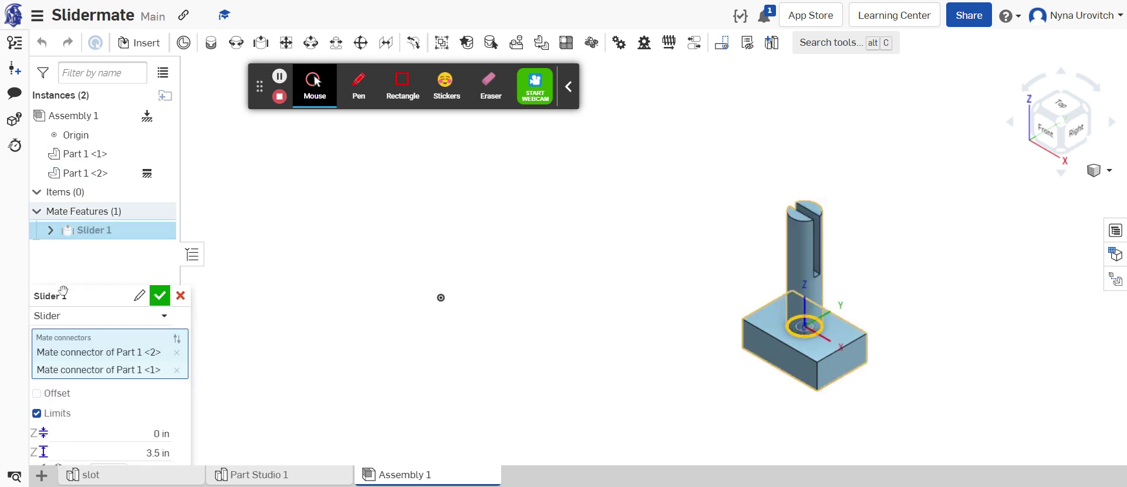
pyautogui.moveTo(63, 291); pyautogui.dragTo(297, 222)
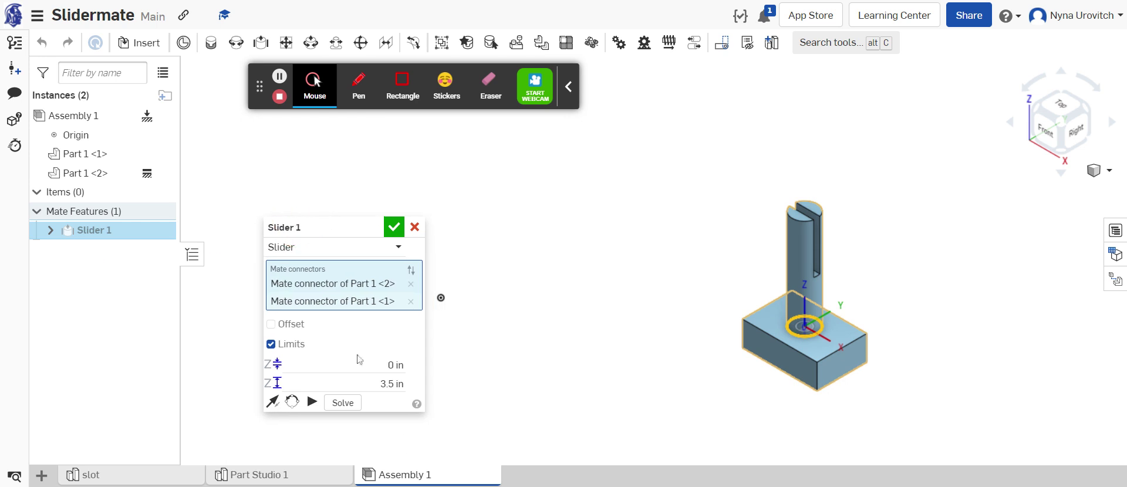
pyautogui.click(391, 384)
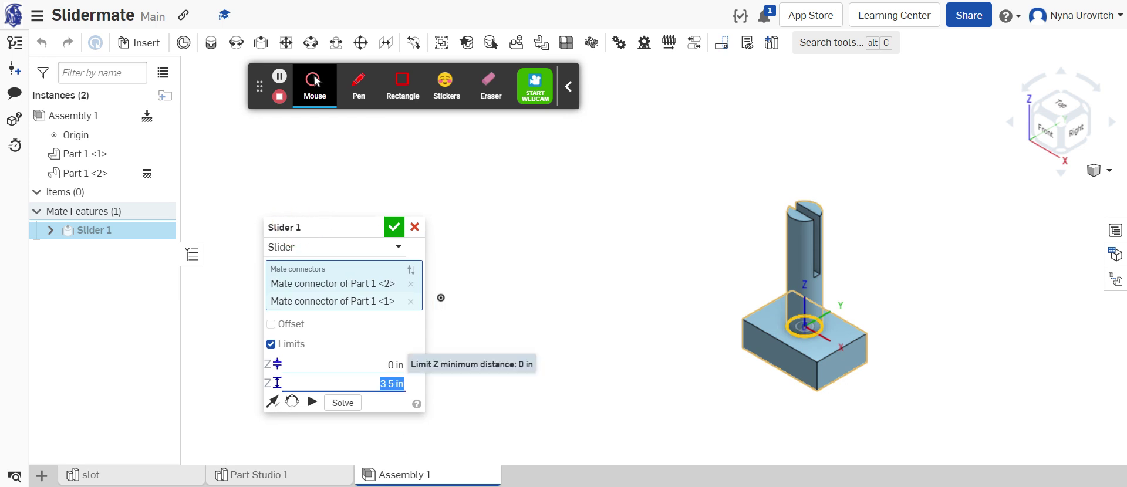
pyautogui.hotkey('shift', 'Tab')
pyautogui.press('BackSpace')
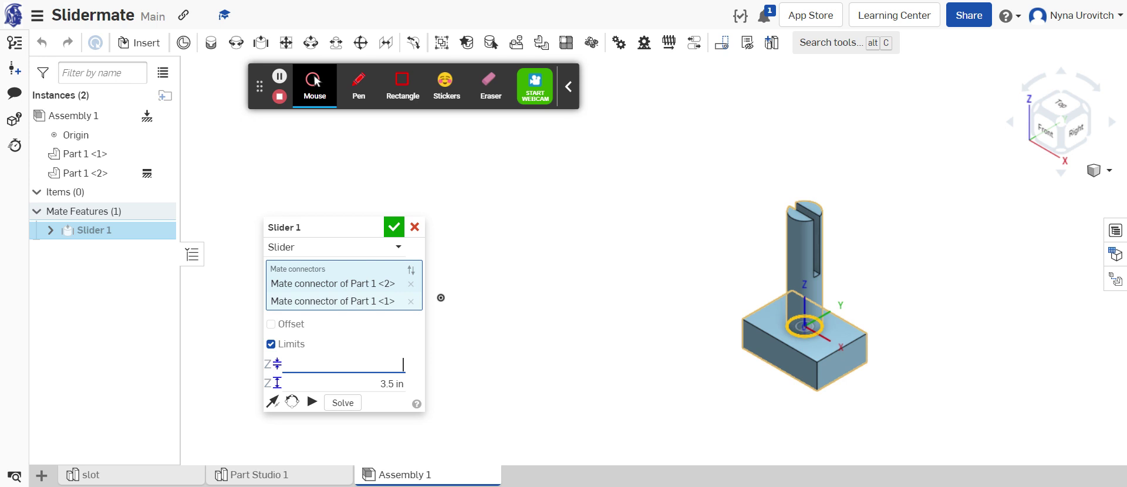
pyautogui.click(393, 363)
pyautogui.write('0 in')
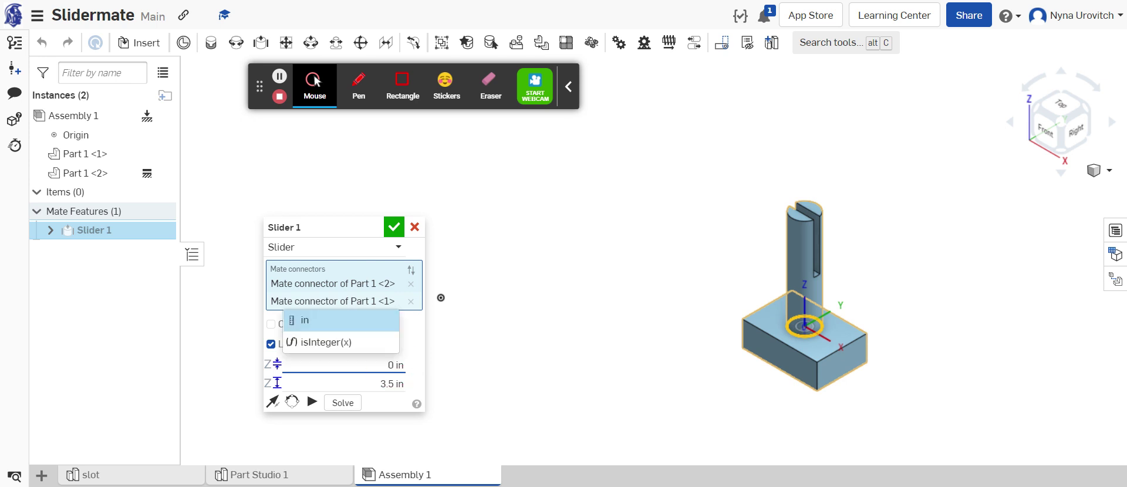
pyautogui.press('Tab')
pyautogui.press('BackSpace')
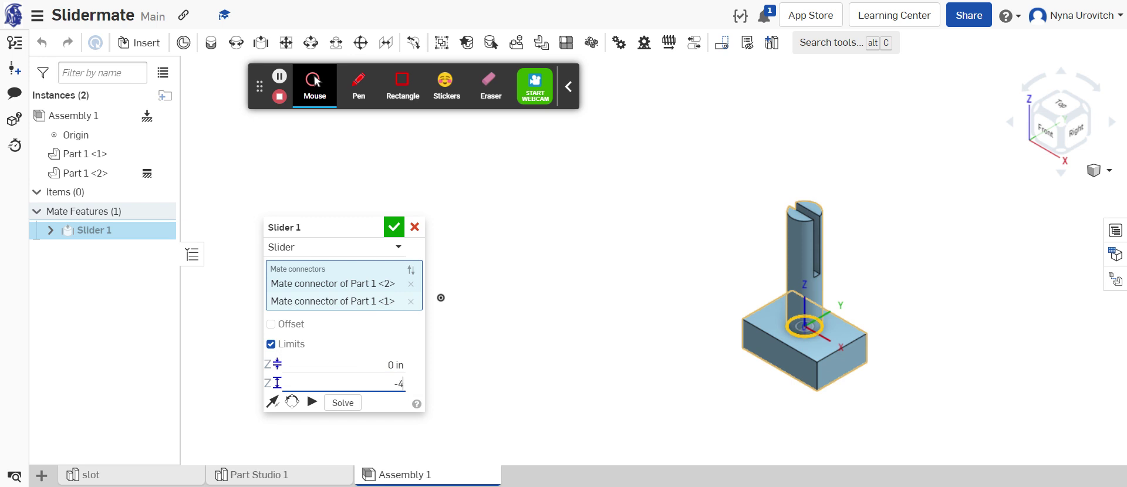
pyautogui.write('-4 in')
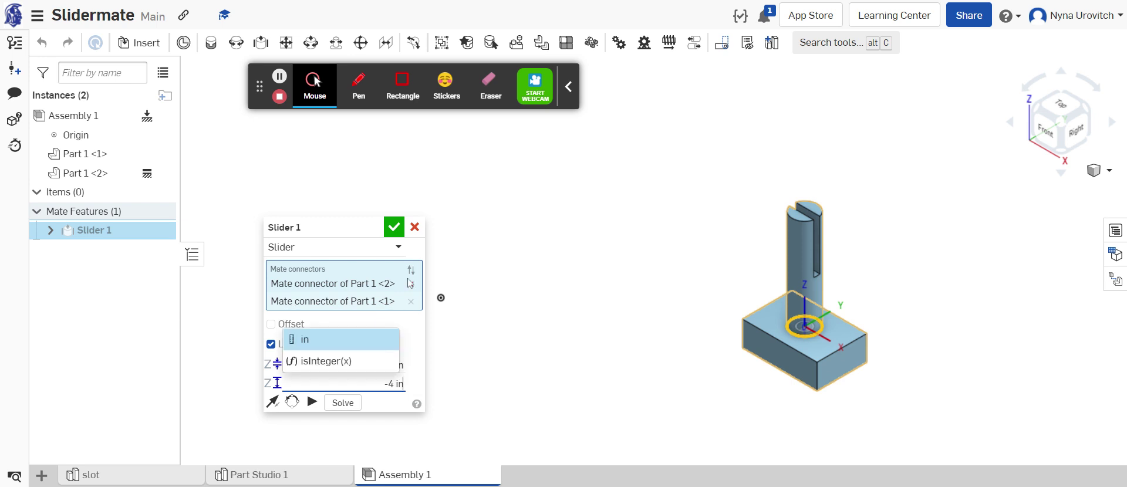
# - Apply the 0 in / -4 in limits, move the peg out beside the block, and reopen Slider 1
pyautogui.click(394, 229)
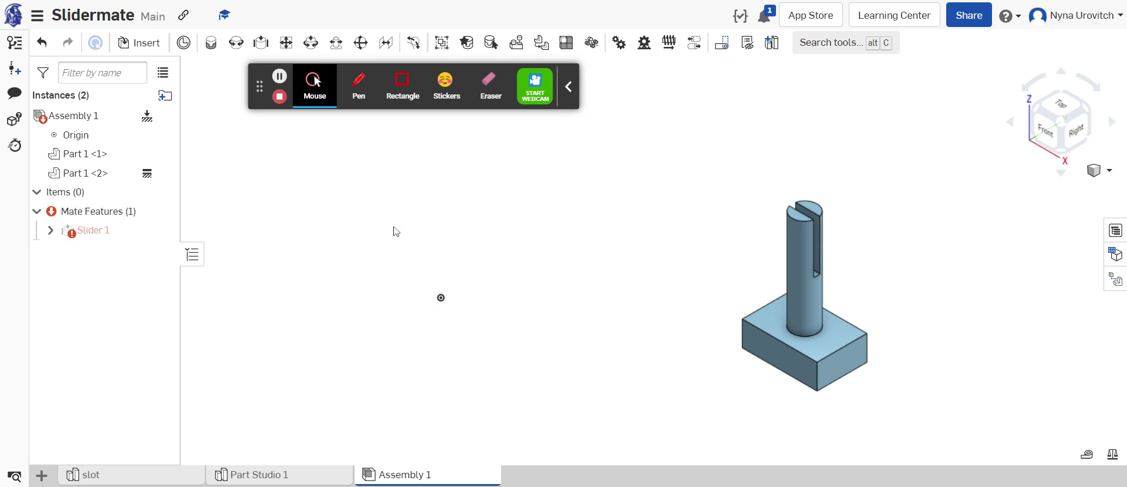
pyautogui.moveTo(803, 265); pyautogui.dragTo(796, 166)
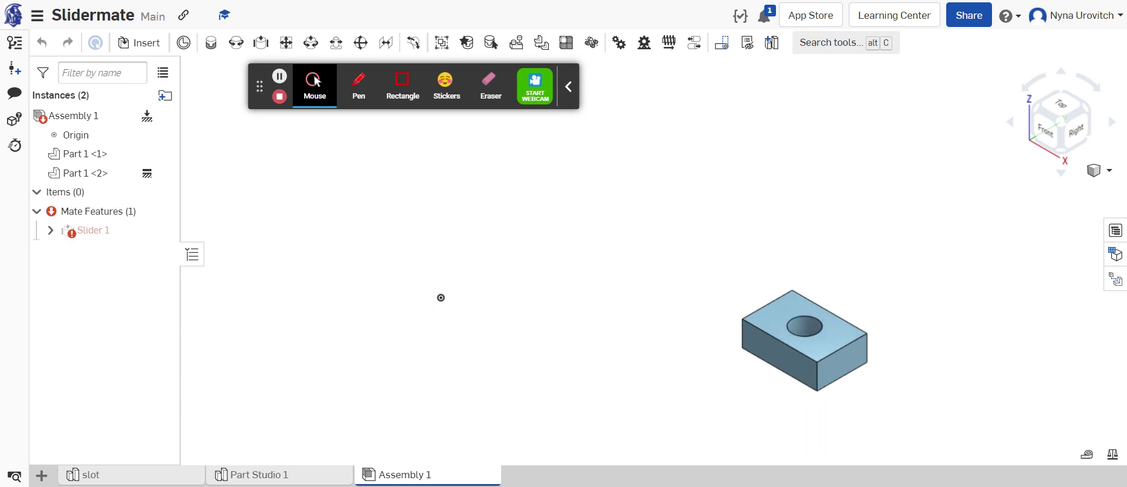
pyautogui.moveTo(805, 326); pyautogui.dragTo(717, 206)
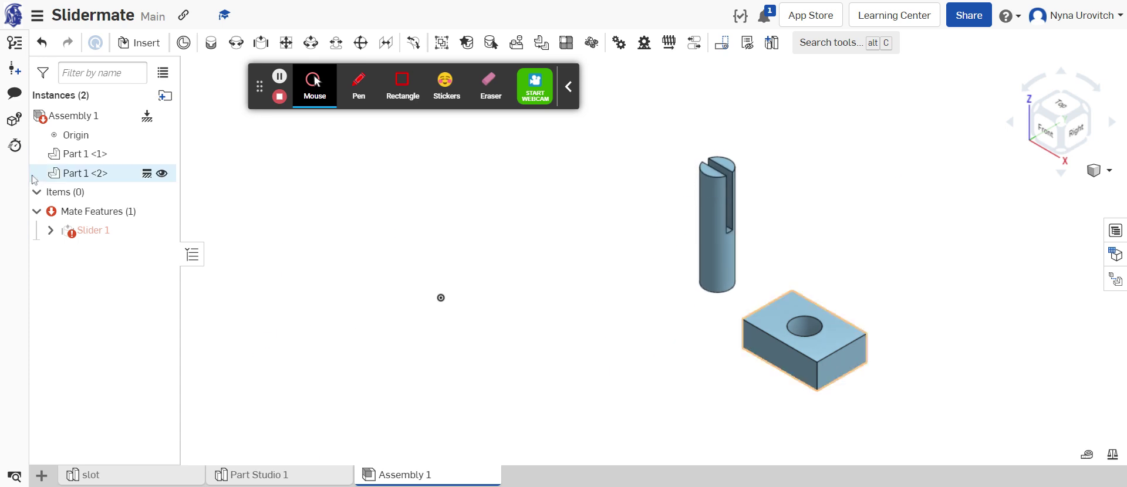
pyautogui.doubleClick(95, 230)
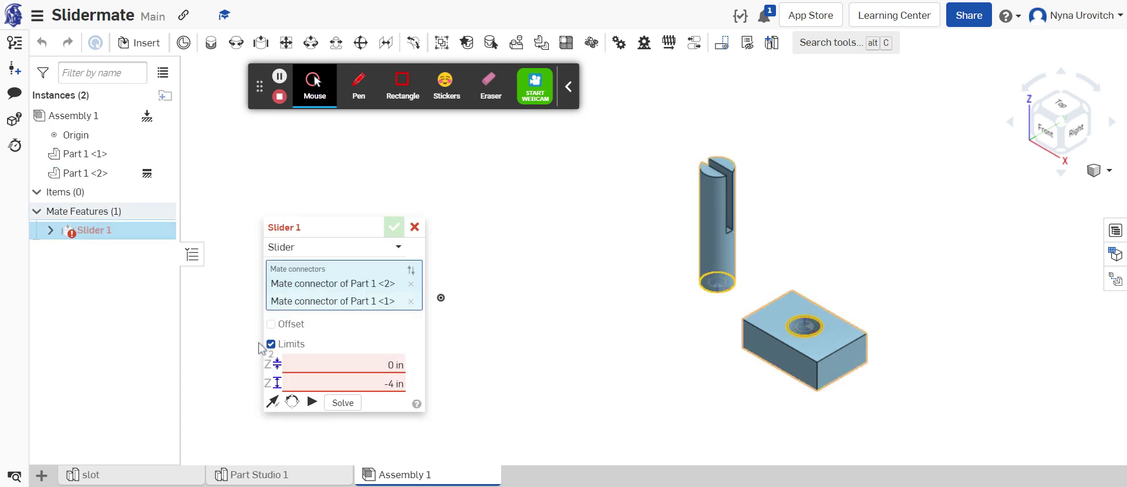
# - Replace the Slider 1 limits with 0 in and 3 in
pyautogui.click(394, 365)
pyautogui.click(393, 383)
pyautogui.hotkey('shift', 'Tab')
pyautogui.press('BackSpace')
pyautogui.press('Tab')
pyautogui.press('BackSpace')
pyautogui.press('Return')
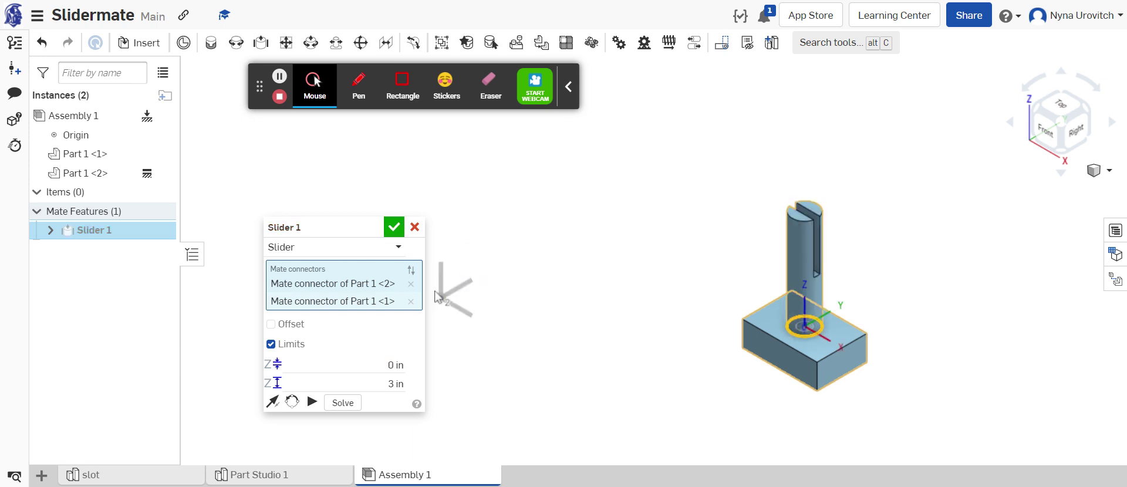
# - Drag the peg through the block to test, then apply the corrected mate
pyautogui.moveTo(809, 212); pyautogui.dragTo(795, 88)
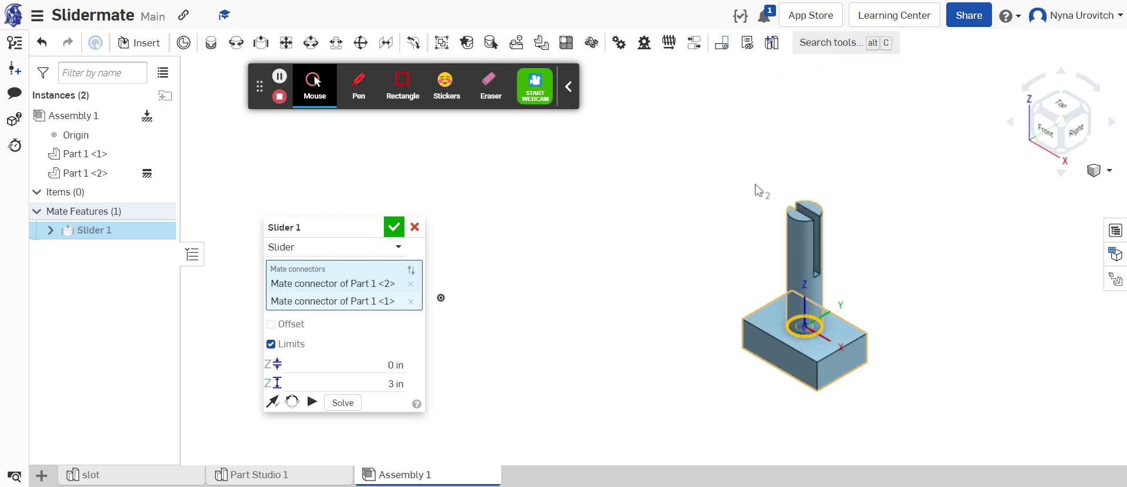
pyautogui.click(807, 230)
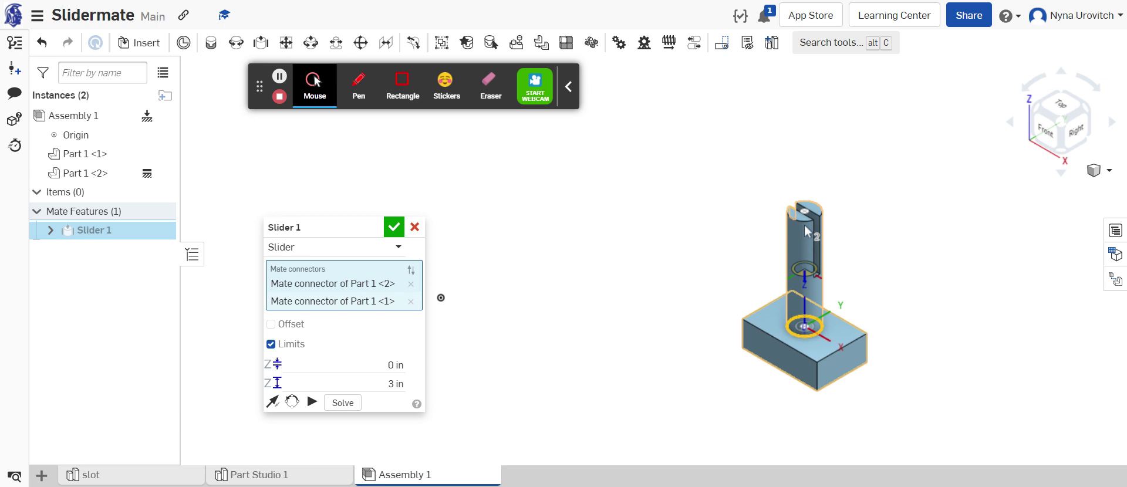
pyautogui.click(394, 226)
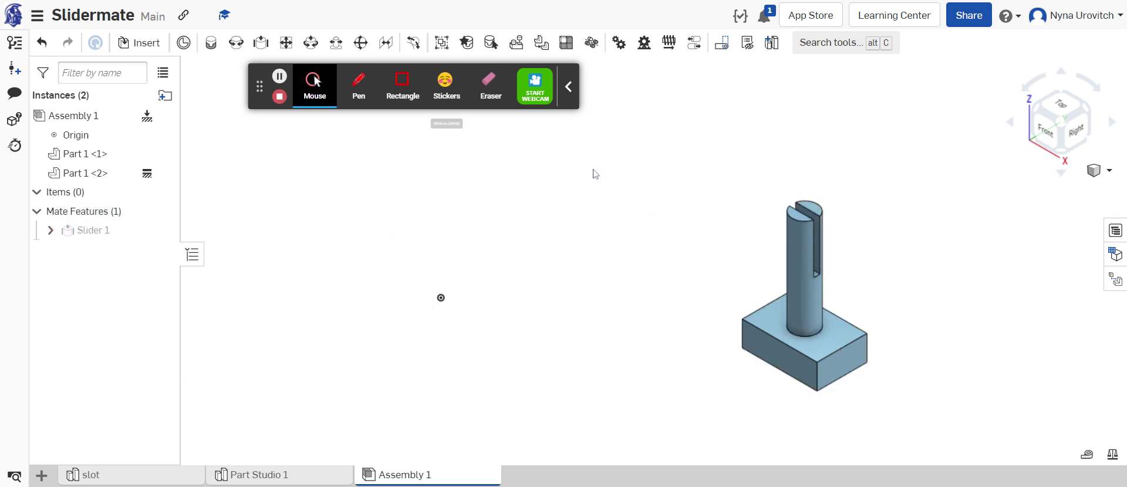
# - Slide the peg up and down along Z within its 0–3 in range, then reopen Slider 1
pyautogui.click(805, 338)
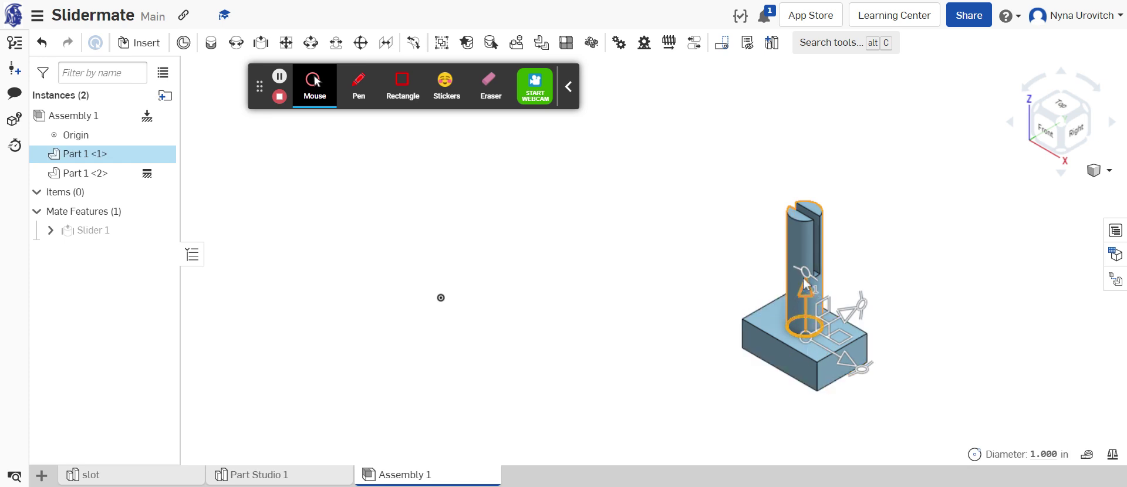
pyautogui.moveTo(803, 286); pyautogui.dragTo(821, 138)
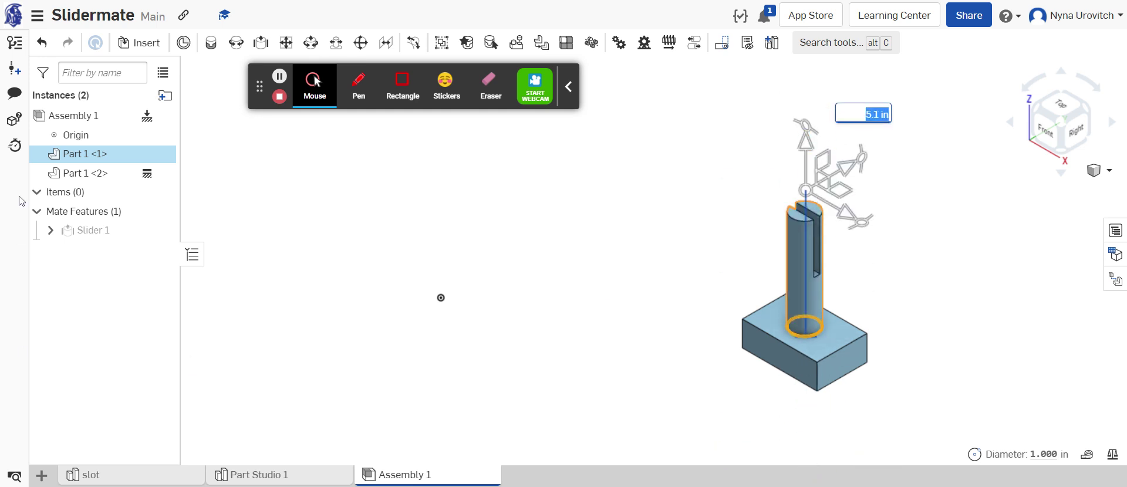
pyautogui.click(69, 230)
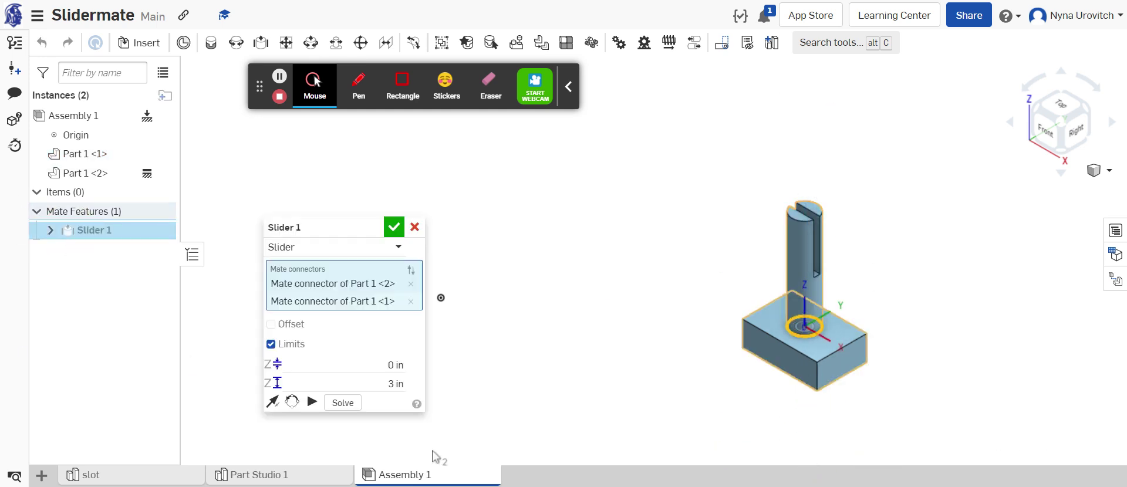
# - Set the Slider 1 minimum limit to 0.5 in and apply it
pyautogui.click(393, 364)
pyautogui.click(394, 365)
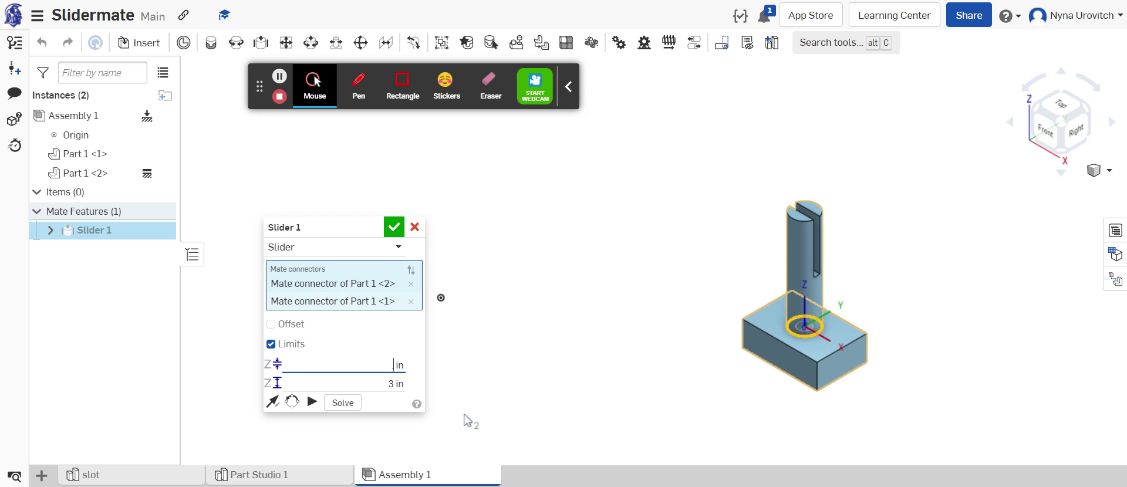
pyautogui.click(398, 229)
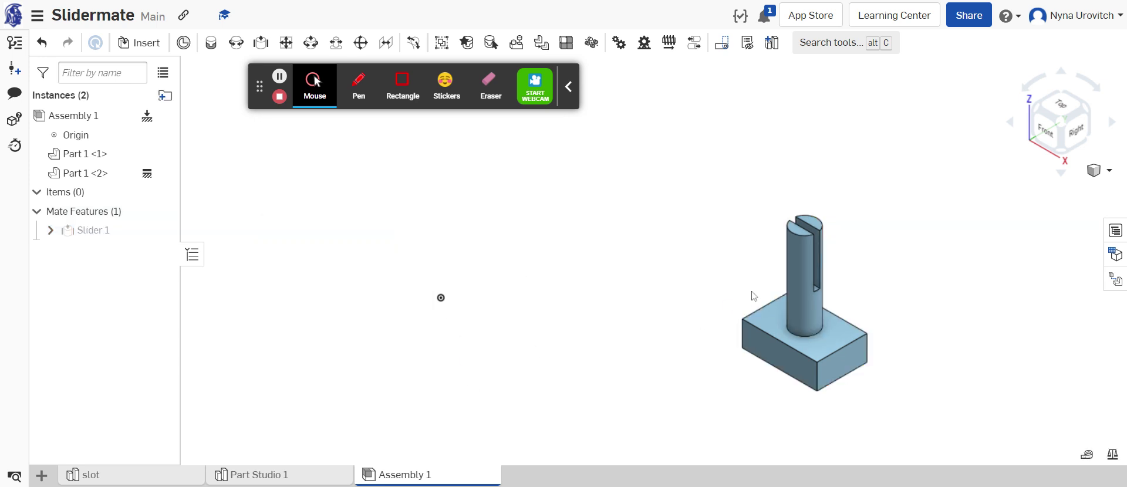
# - Drag the peg through its full travel to test the 0.5–3 in limits
pyautogui.moveTo(814, 196); pyautogui.dragTo(809, 336)
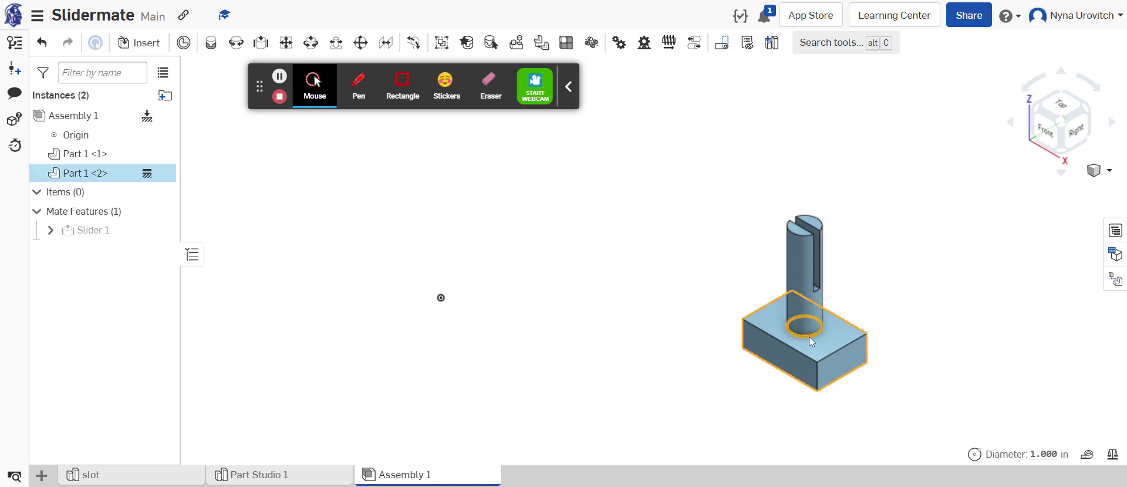
pyautogui.click(700, 282)
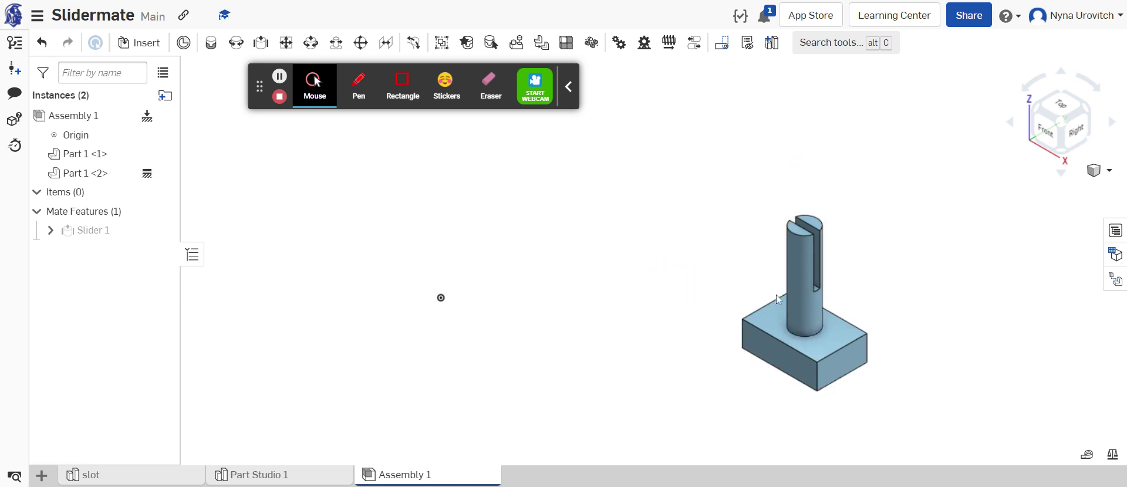
pyautogui.click(814, 335)
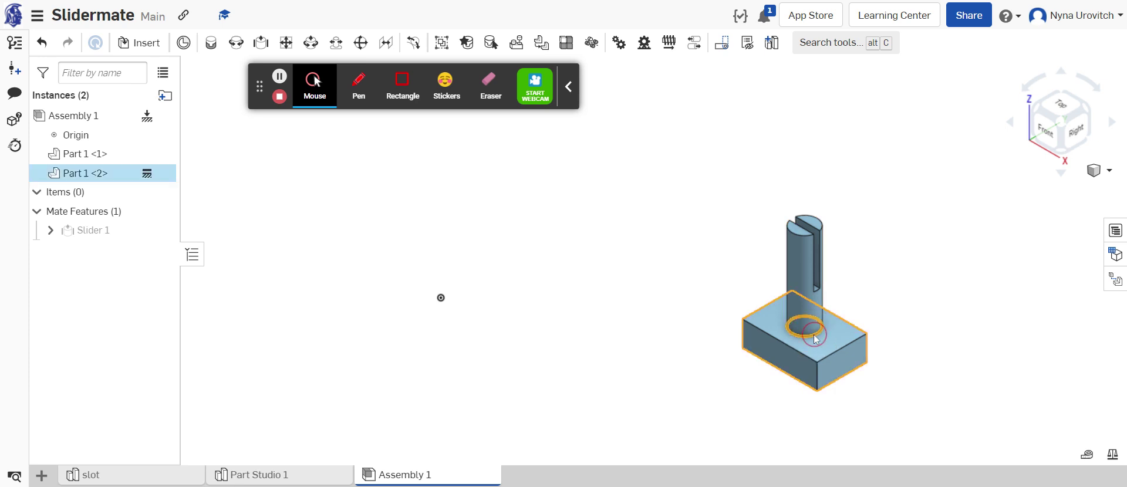
pyautogui.click(813, 171)
pyautogui.moveTo(800, 245); pyautogui.dragTo(803, 305)
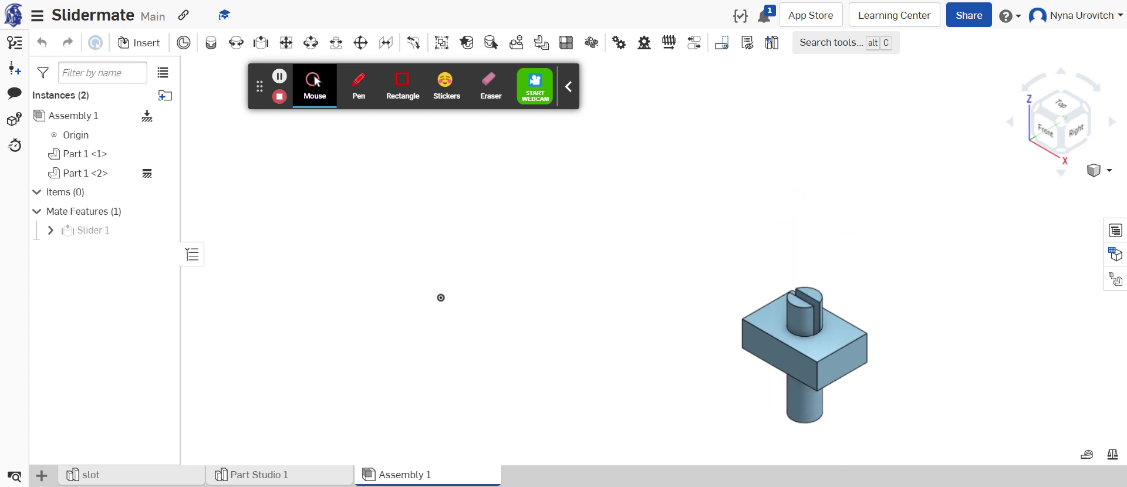
pyautogui.moveTo(804, 411); pyautogui.dragTo(812, 199)
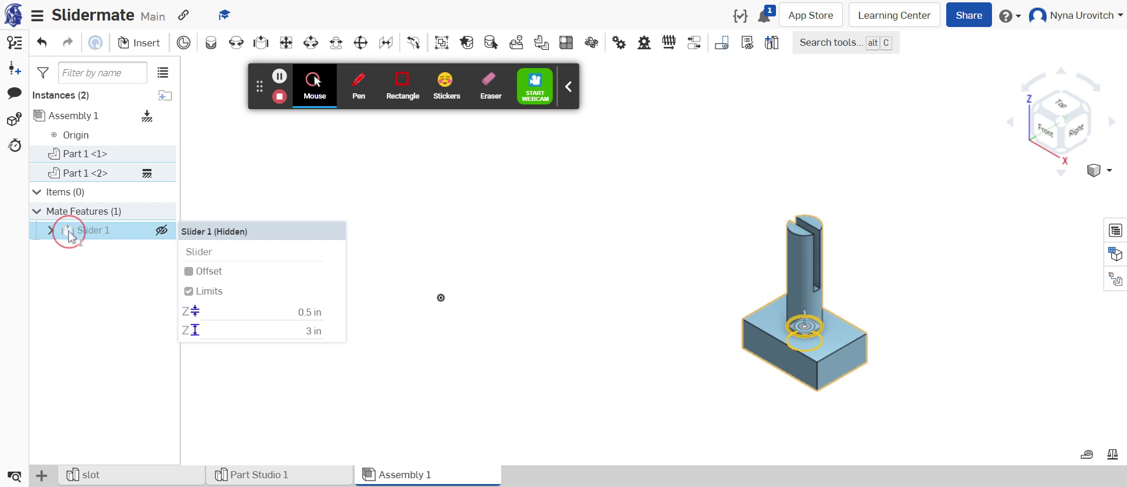
# - Raise Slider 1's maximum limit from 3 in to 4 in and drag the peg to check travel
pyautogui.doubleClick(88, 231)
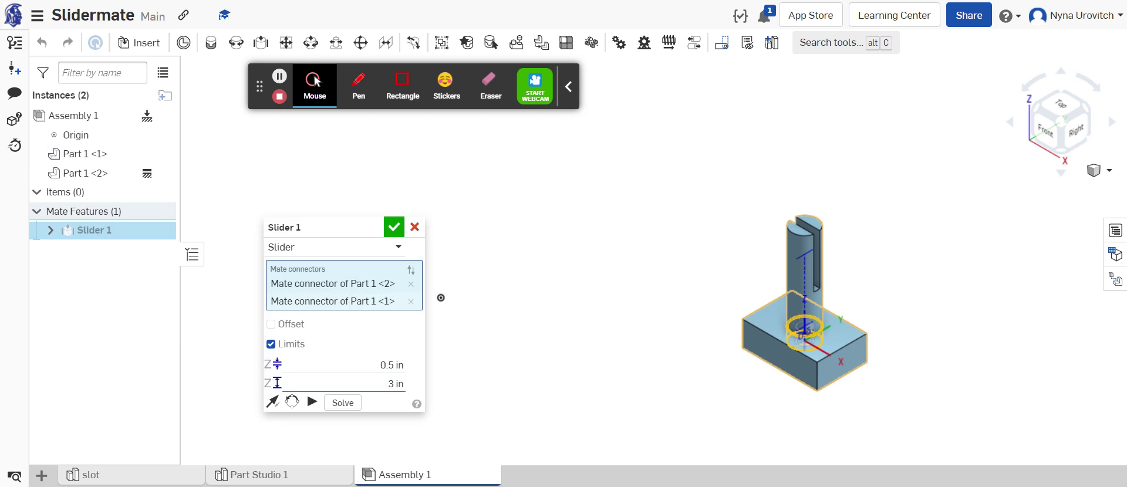
pyautogui.click(392, 382)
pyautogui.click(392, 383)
pyautogui.write('4')
pyautogui.press('Return')
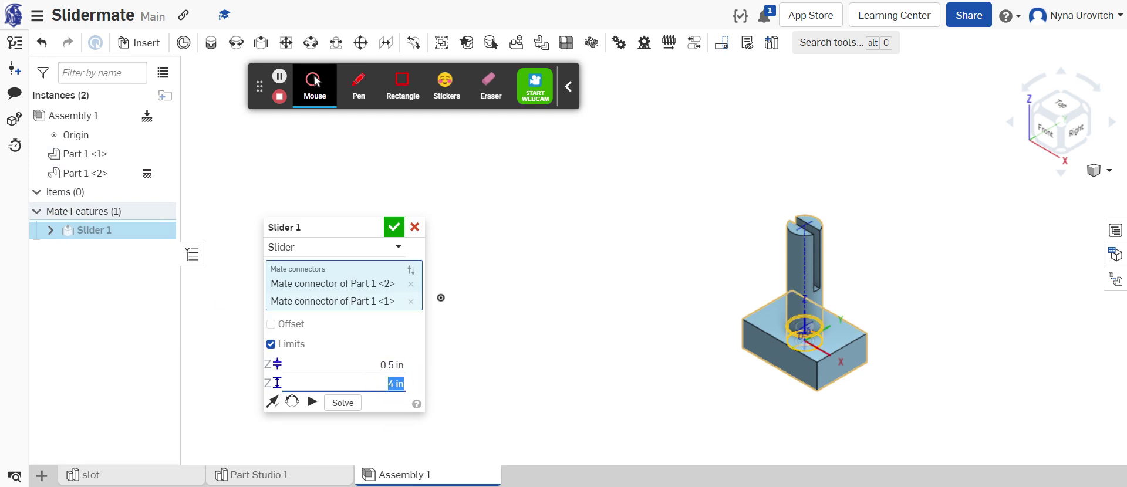
pyautogui.click(394, 227)
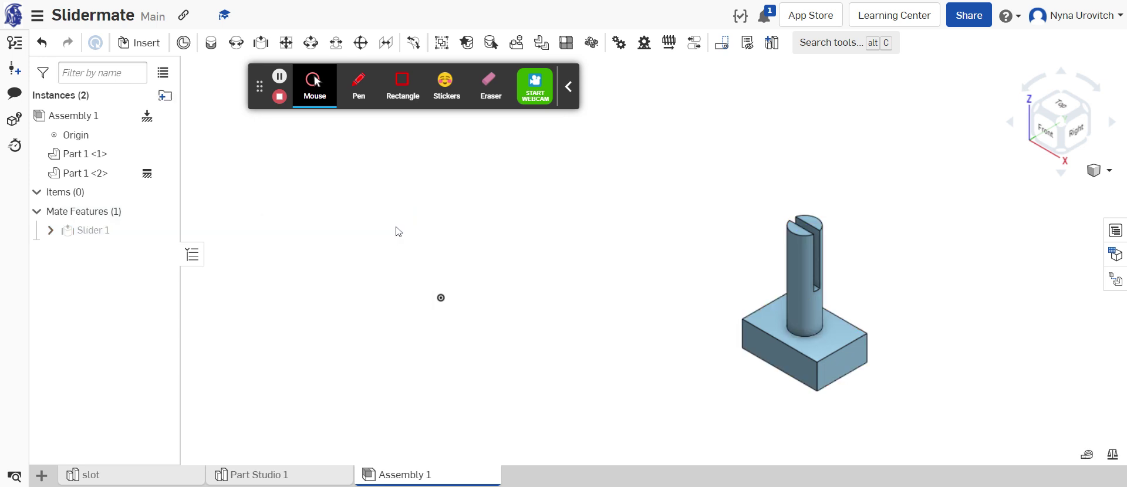
pyautogui.moveTo(805, 276); pyautogui.dragTo(821, 88)
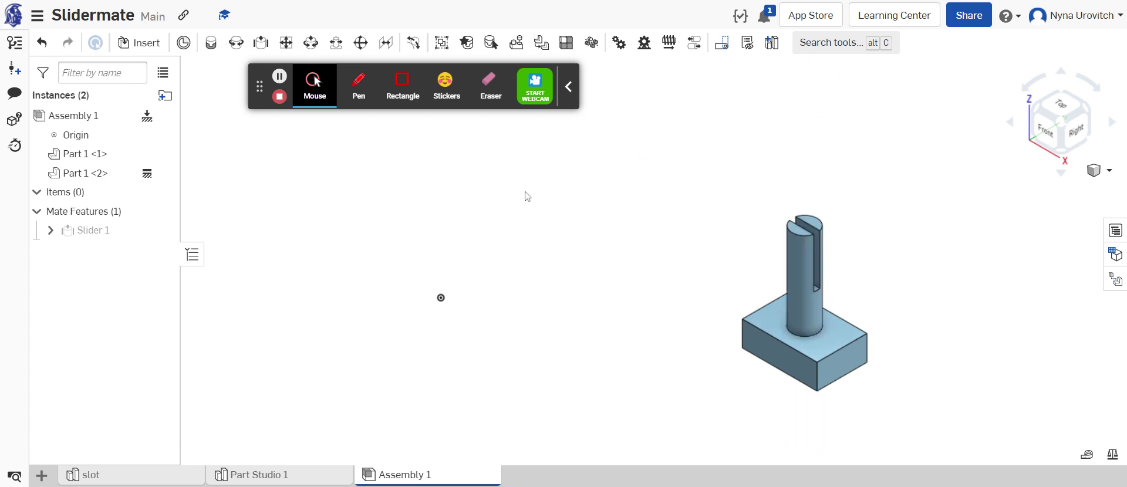